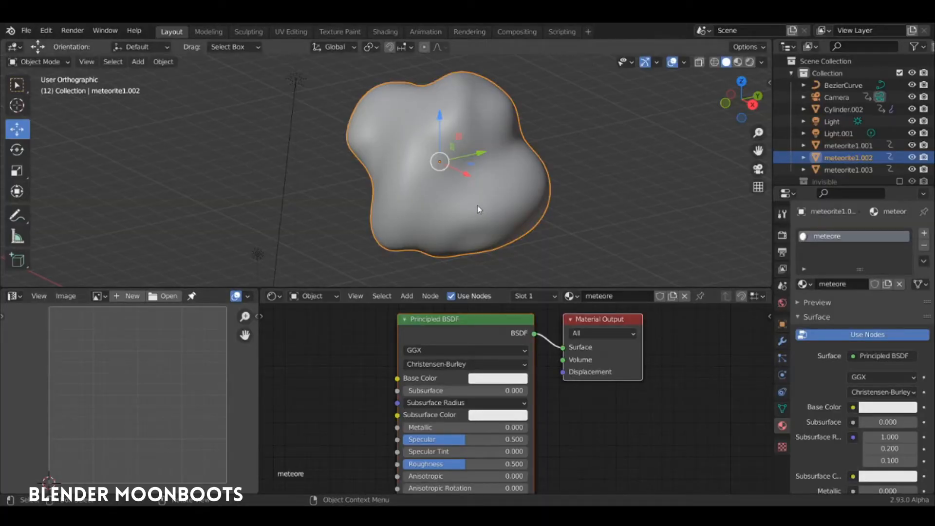
- Enter Edit Mode on the meteorite1.002 mesh
mouse_move(481, 207)
middle_mouse_down()
mouse_move(536, 197)
mouse_move(458, 204)
mouse_move(538, 194)
mouse_move(509, 192)
middle_mouse_up()
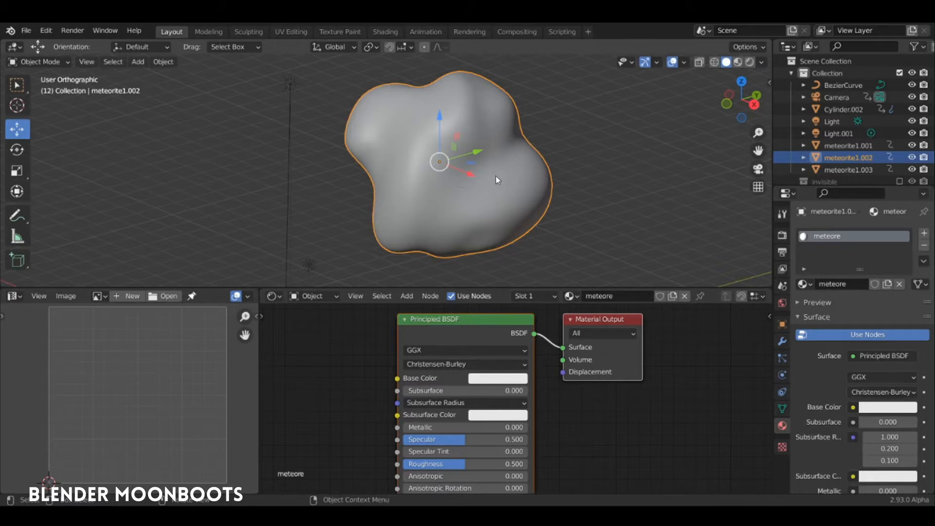
mouse_move(495, 178)
middle_mouse_down()
mouse_move(524, 169)
mouse_move(493, 178)
middle_mouse_up()
key("Tab")
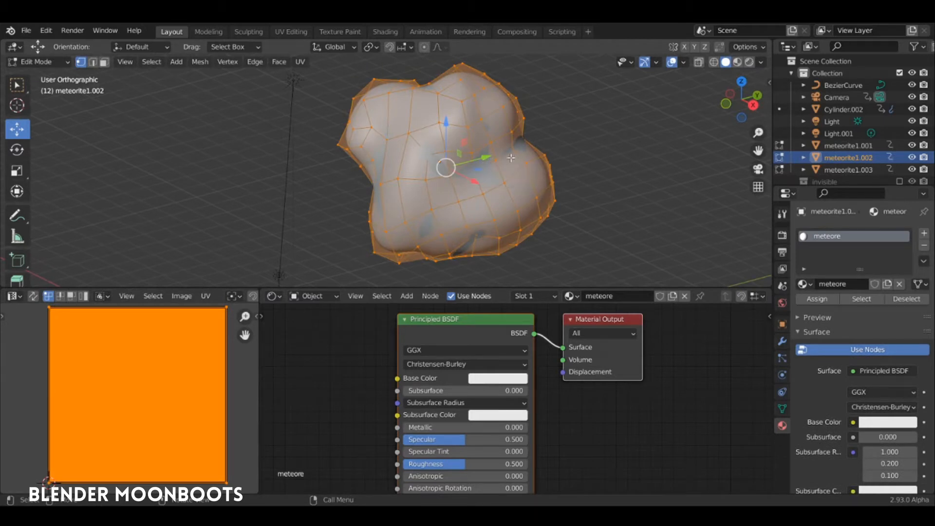
left_click(534, 140)
key("u")
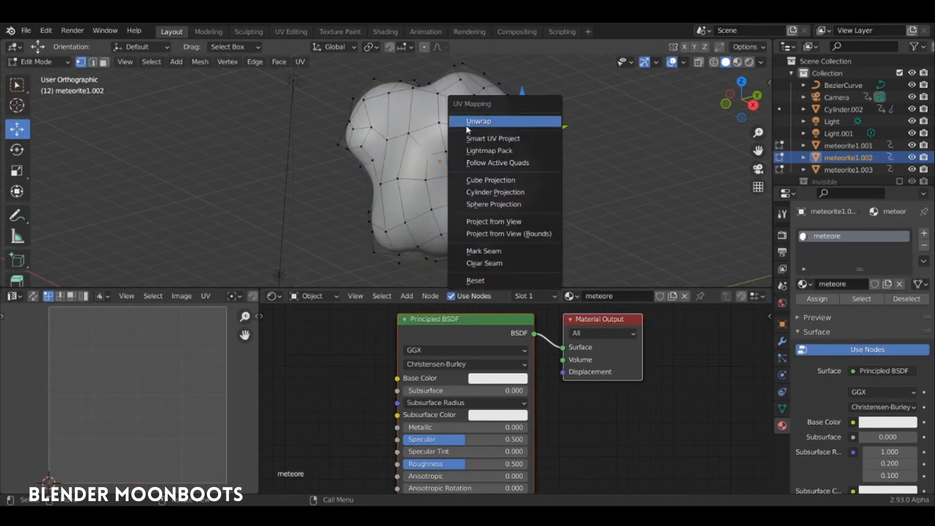
left_click(376, 131)
- Unwrap the entire meteorite mesh with Smart UV Project, using a 66° angle limit and 0.010 island margin
key("a")
key("u")
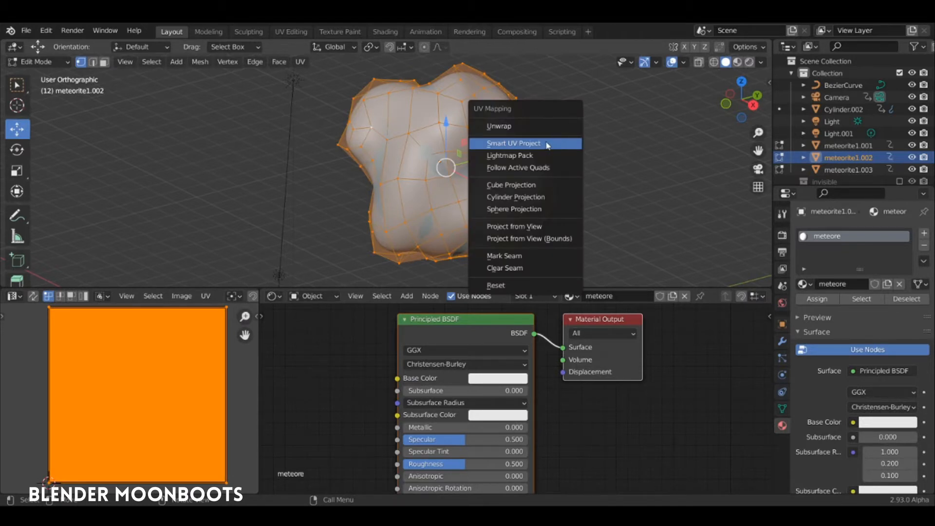
left_click(546, 143)
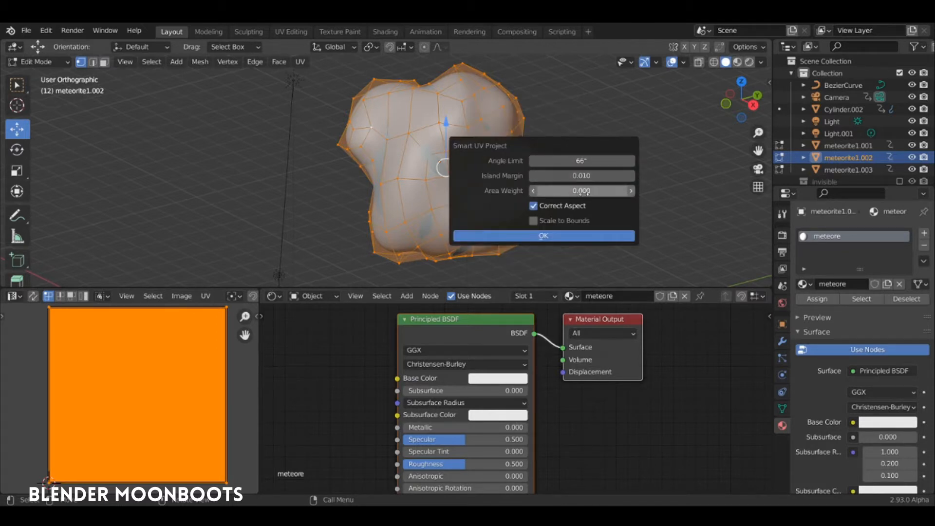
left_click(559, 237)
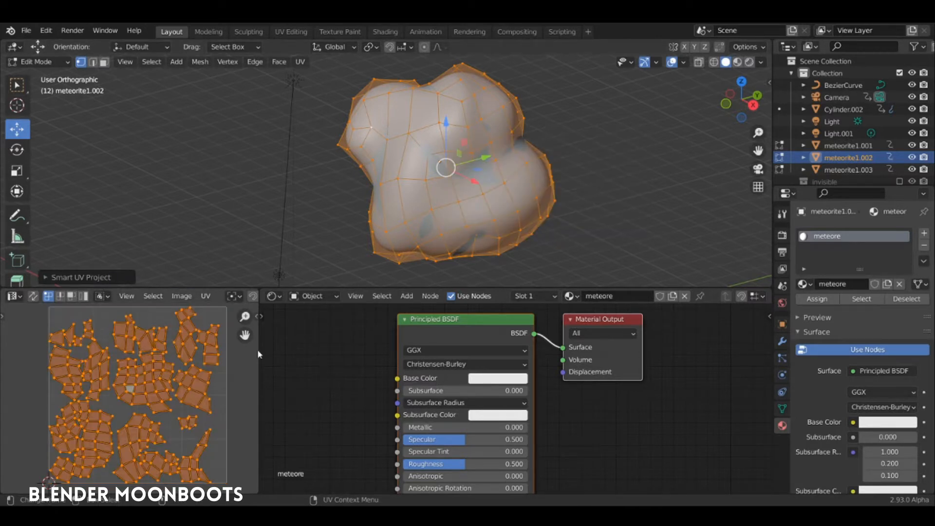
- Create a new blank black 1024 × 1024 px image without alpha for the meteorite's UV layout
left_click_drag(259, 350, 327, 354)
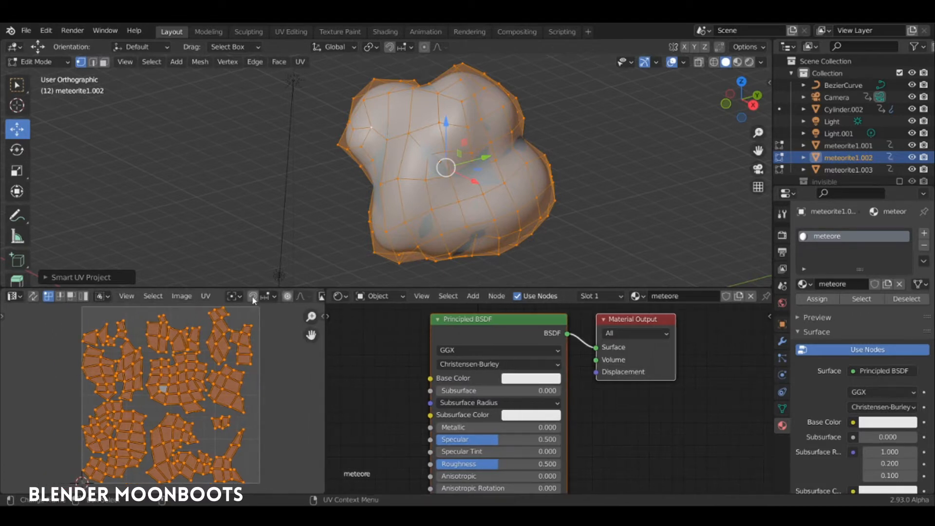
scroll(249, 298, "right", 5)
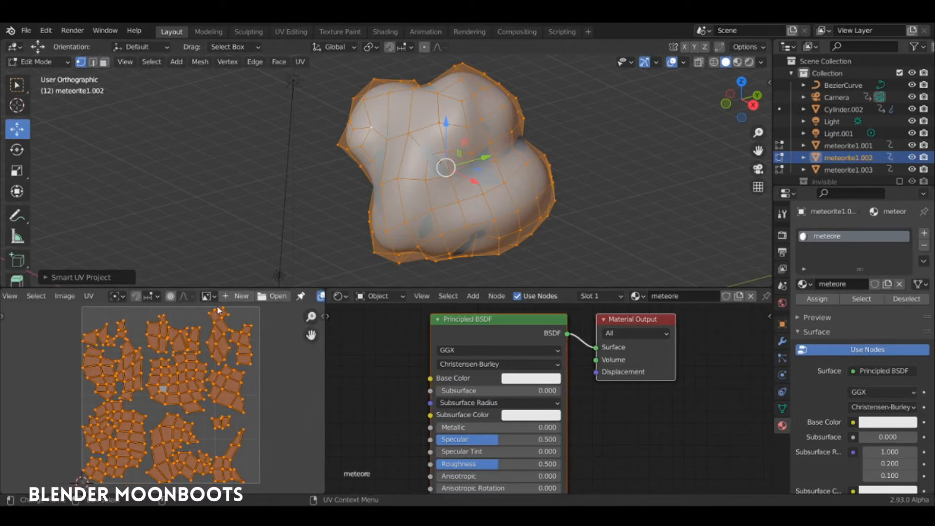
scroll(221, 314, "down", 1)
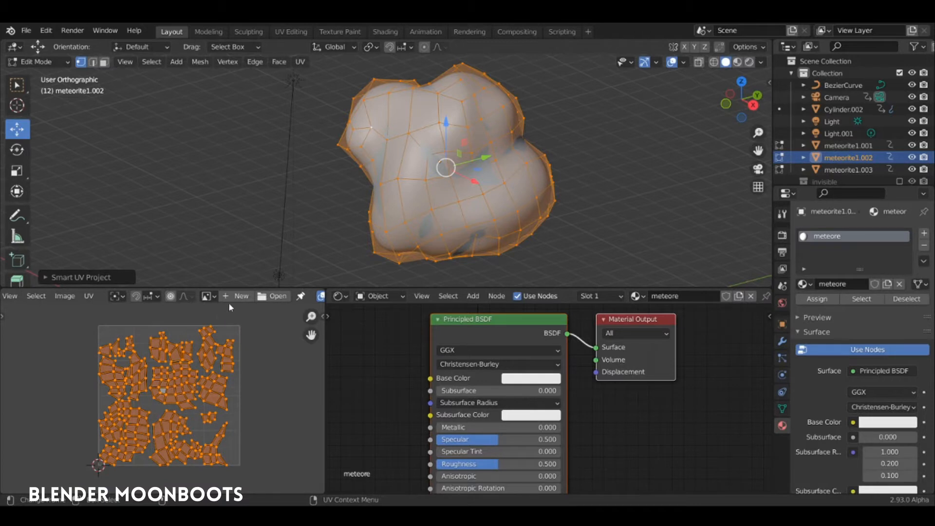
left_click(238, 296)
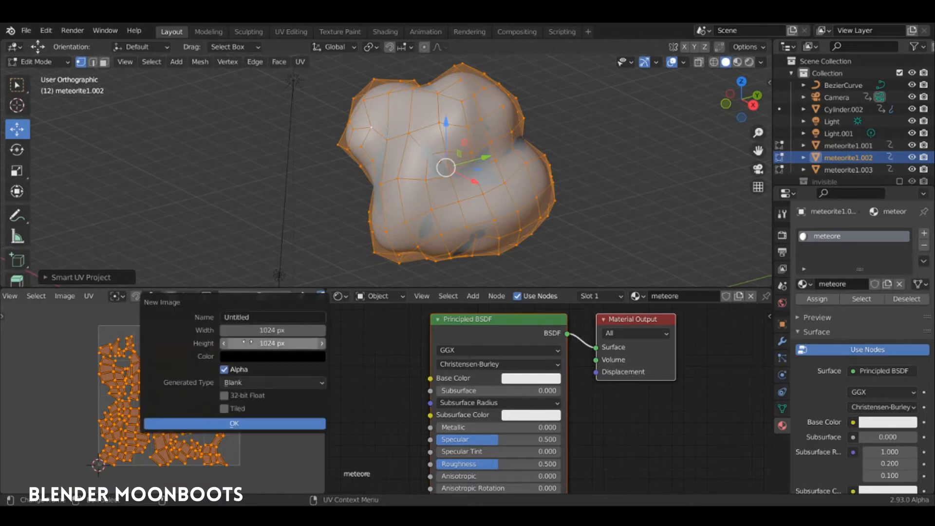
left_click(235, 371)
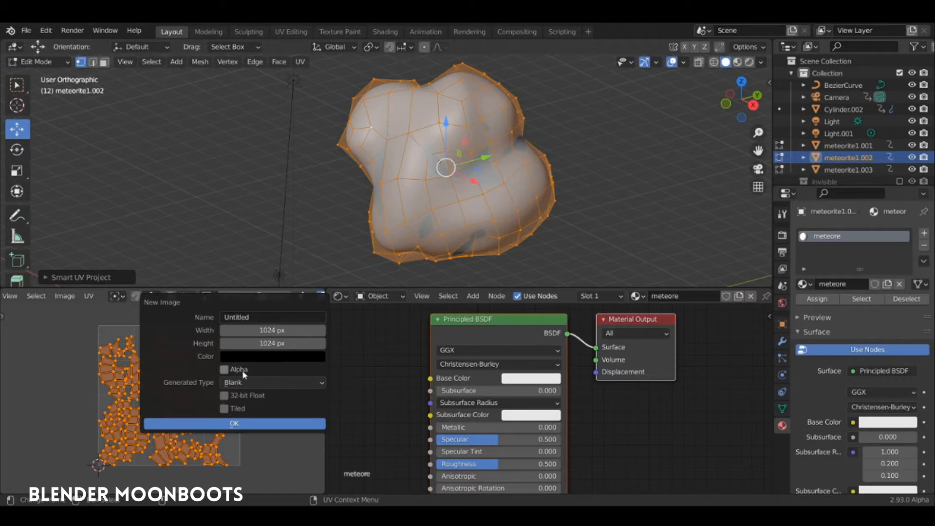
left_click(245, 424)
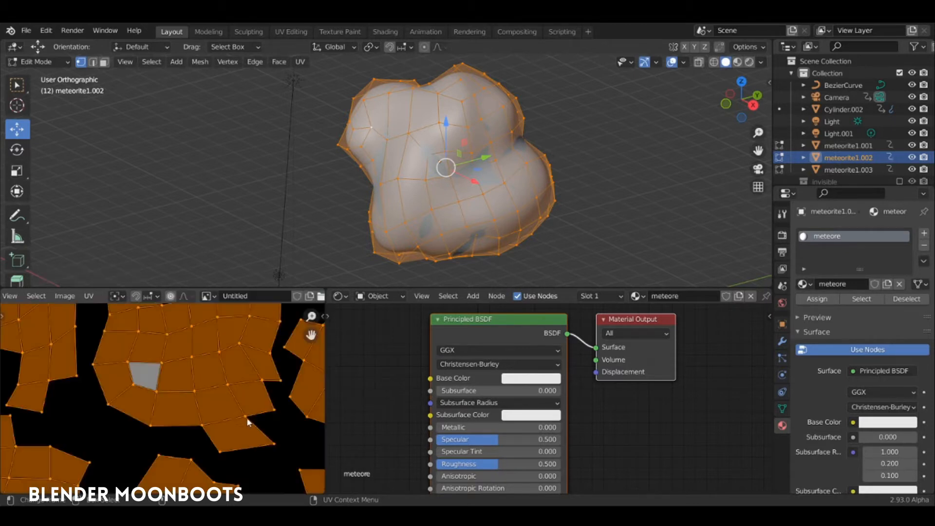
- Rename the new image as meteore
scroll(244, 344, "down", 7)
middle_click_drag(225, 393, 232, 394)
double_click(251, 293)
type("mete")
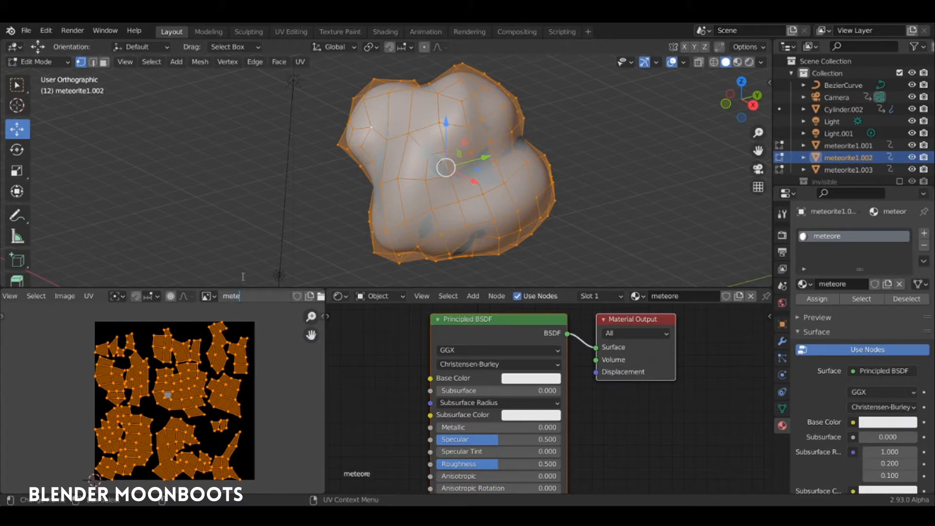
type("ore")
key("Return")
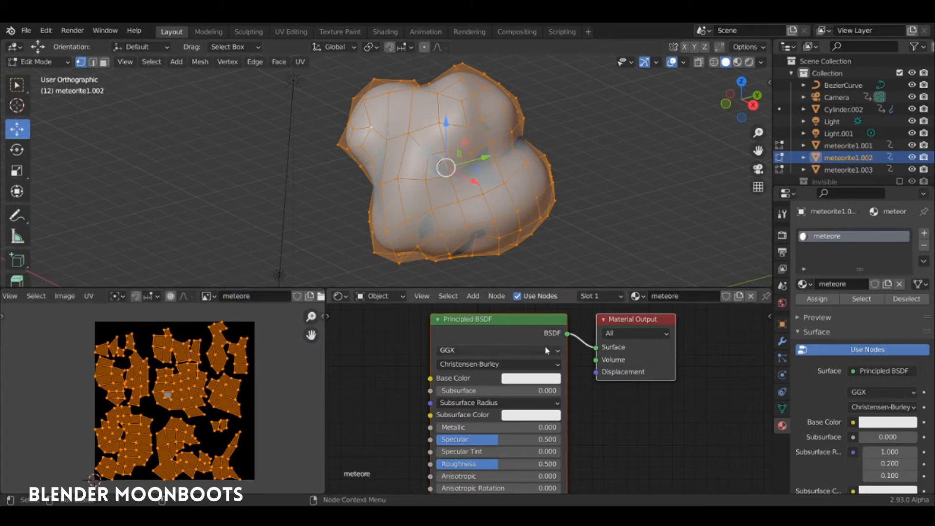
- Add an Image Texture with Mapping and Texture Coordinate nodes to the Principled BSDF's base color, making room for them in the node area
left_click_drag(325, 347, 230, 347)
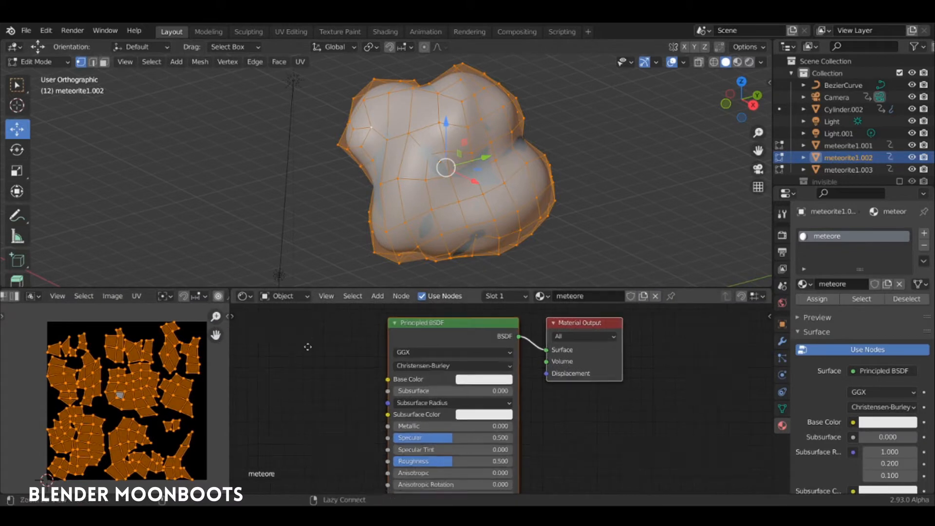
scroll(307, 347, "down", 1)
middle_click_drag(346, 364, 466, 374)
left_click(565, 349)
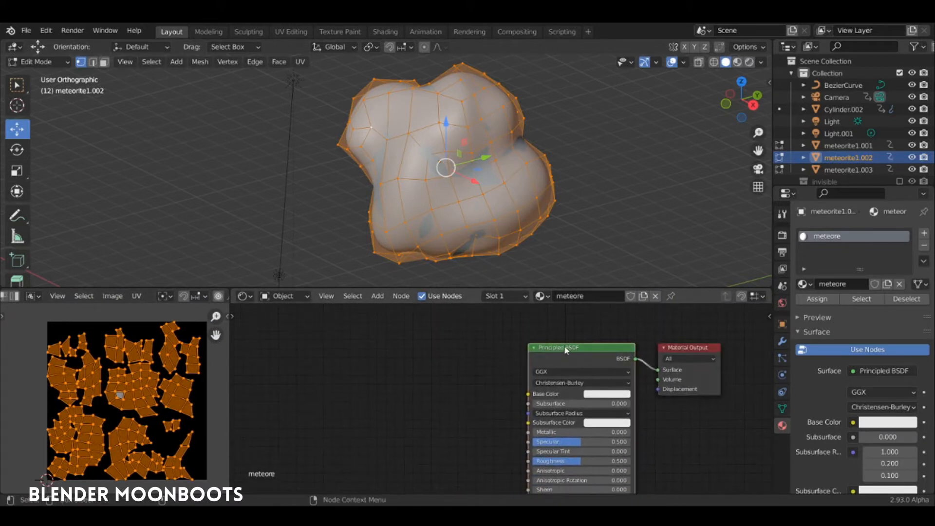
left_click_drag(565, 349, 573, 342)
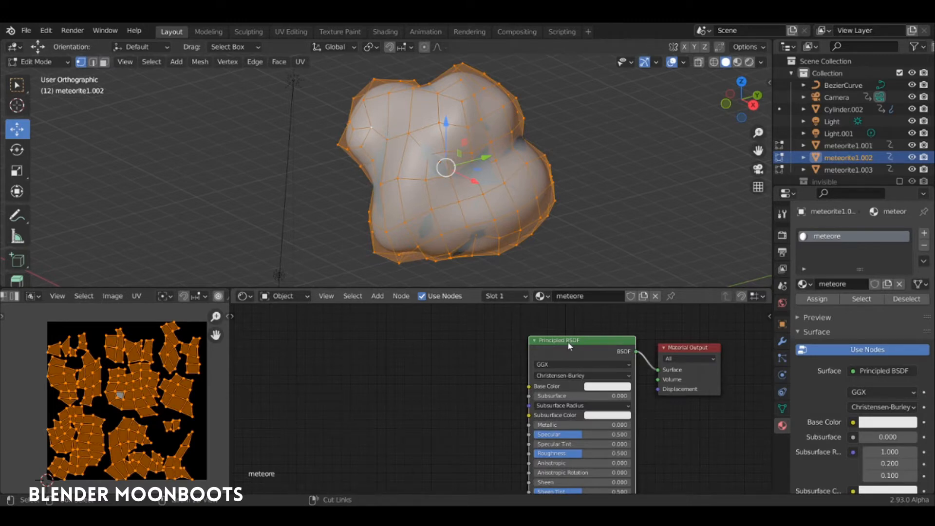
key("ctrl+t")
- Arrange the Texture Coordinate, Mapping and Image Texture nodes in a row before the Principled BSDF
left_click_drag(487, 460, 449, 353)
middle_click_drag(477, 335, 532, 344)
scroll(542, 332, "down", 2)
mouse_move(417, 344)
left_mouse_down()
mouse_move(429, 357)
mouse_move(417, 345)
left_mouse_up()
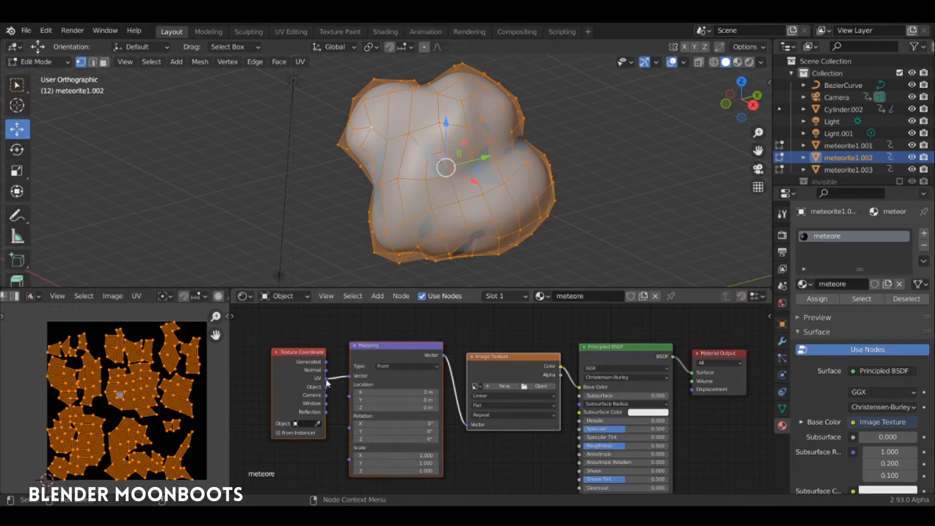
left_click_drag(366, 349, 354, 358)
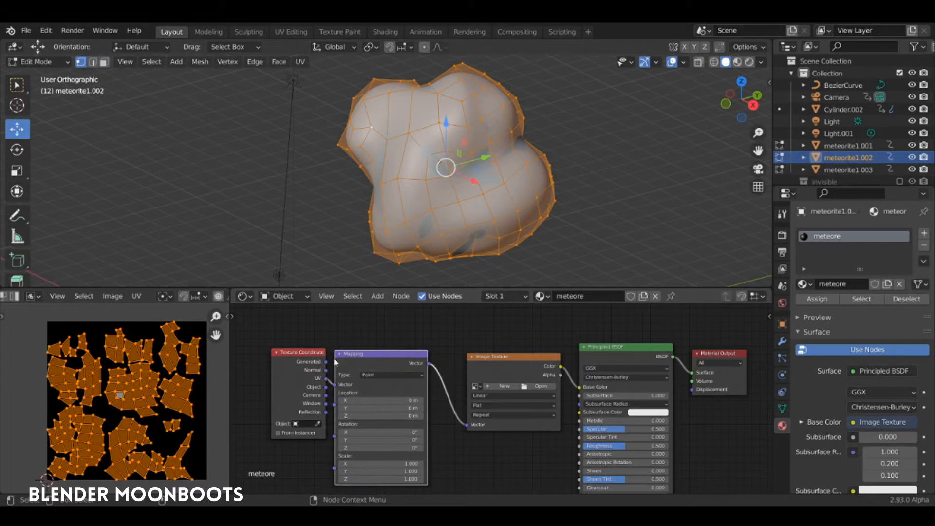
left_click_drag(488, 362, 470, 356)
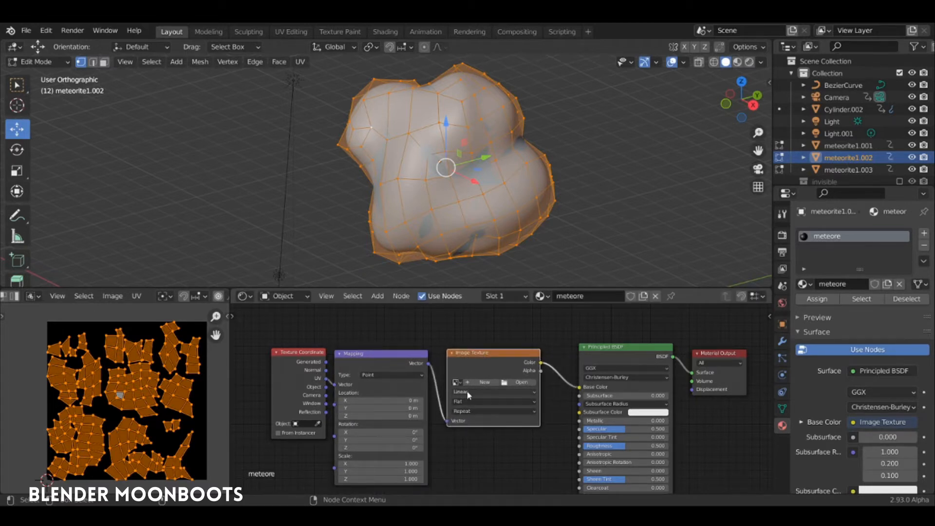
- Assign the meteore image to the Image Texture node
scroll(496, 335, "up", 2)
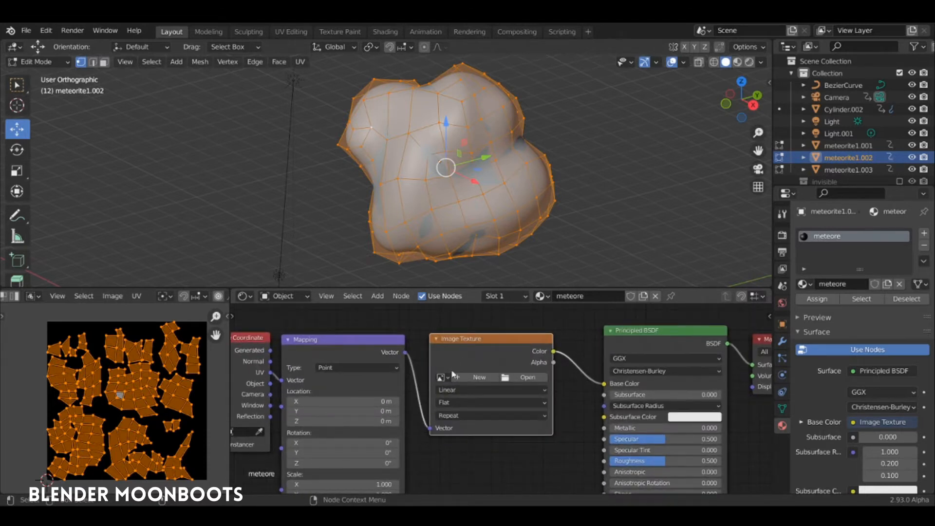
scroll(496, 335, "up", 1)
scroll(496, 334, "up", 1)
left_click(430, 374)
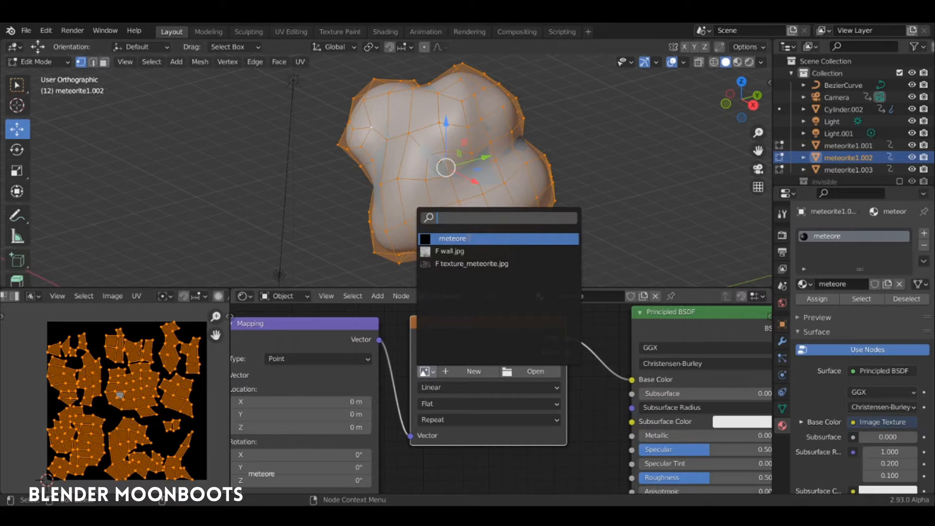
left_click(470, 238)
- Move the Principled BSDF and Material Output nodes closer to the image texture node
scroll(587, 358, "down", 3)
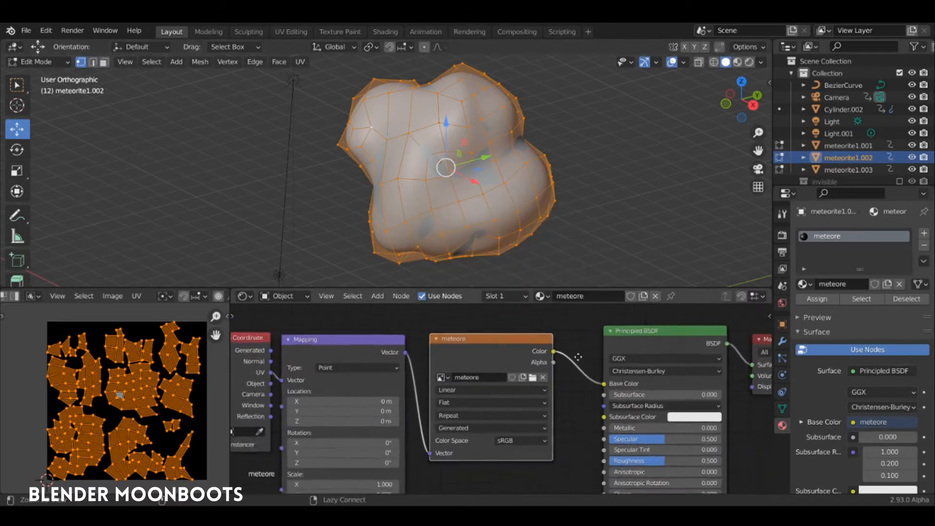
left_click_drag(602, 347, 578, 357)
left_click_drag(725, 353, 691, 355)
- Switch the meteorite to Texture Paint mode and show the paint tool settings in the viewport sidebar
mouse_move(656, 249)
middle_mouse_down("shift")
mouse_move(662, 238)
mouse_move(641, 250)
middle_mouse_up("shift")
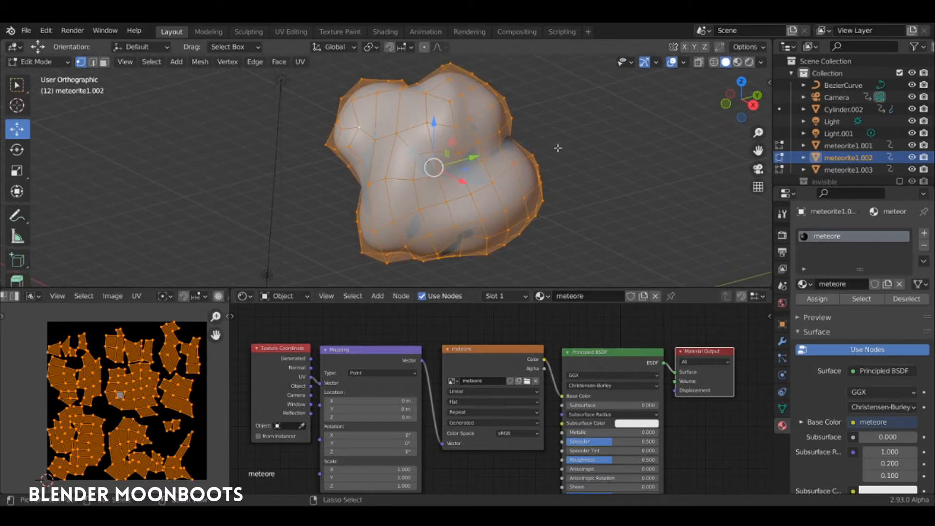
key("ctrl+Tab")
left_click(633, 109)
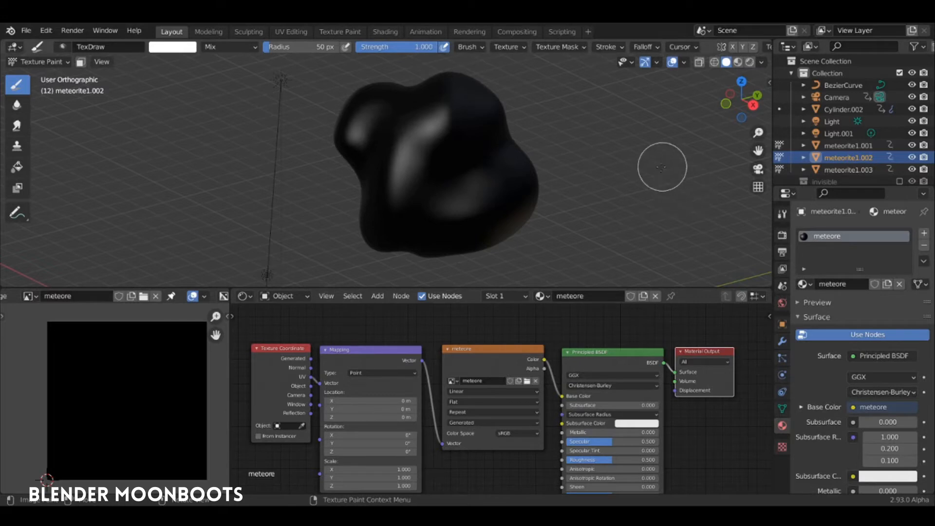
key("n")
left_click(765, 111)
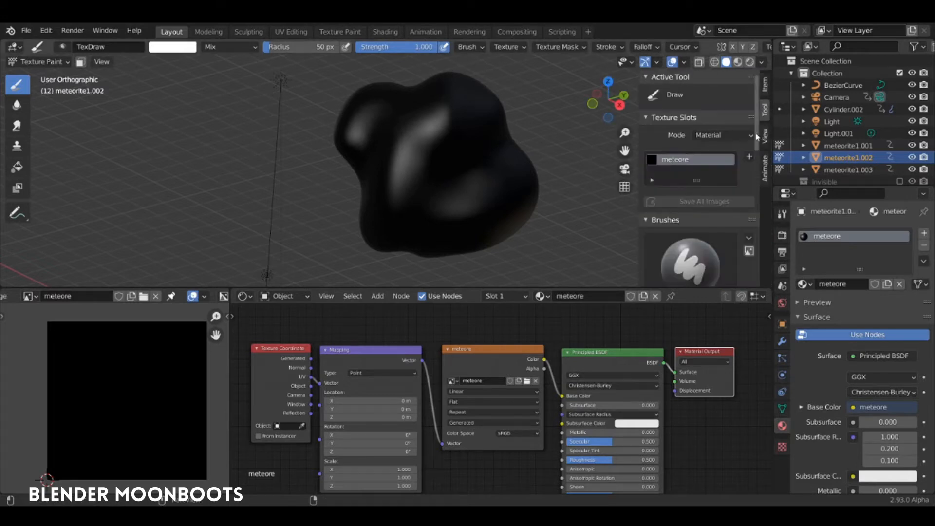
- Collapse the Active Tool, Texture Slots, Brushes and Brush Settings sections, leaving the Brush Settings subsections expanded for when it is reopened
left_click(652, 78)
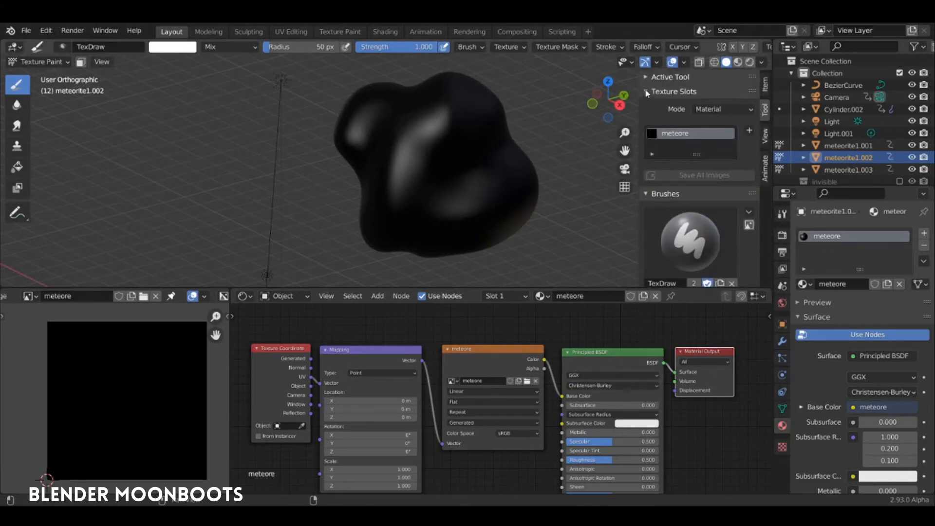
left_click(646, 91)
left_click(646, 106)
left_click(646, 121, "ctrl")
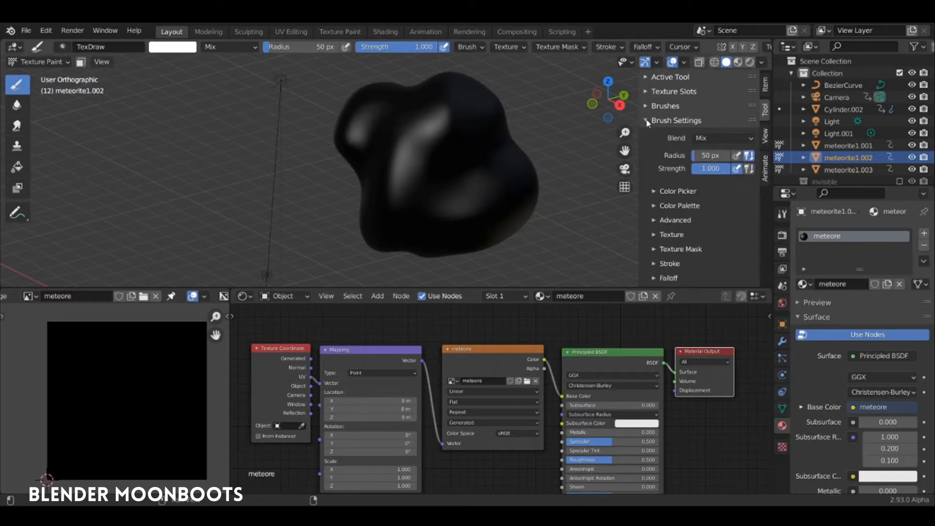
left_click(648, 121)
left_click(646, 120)
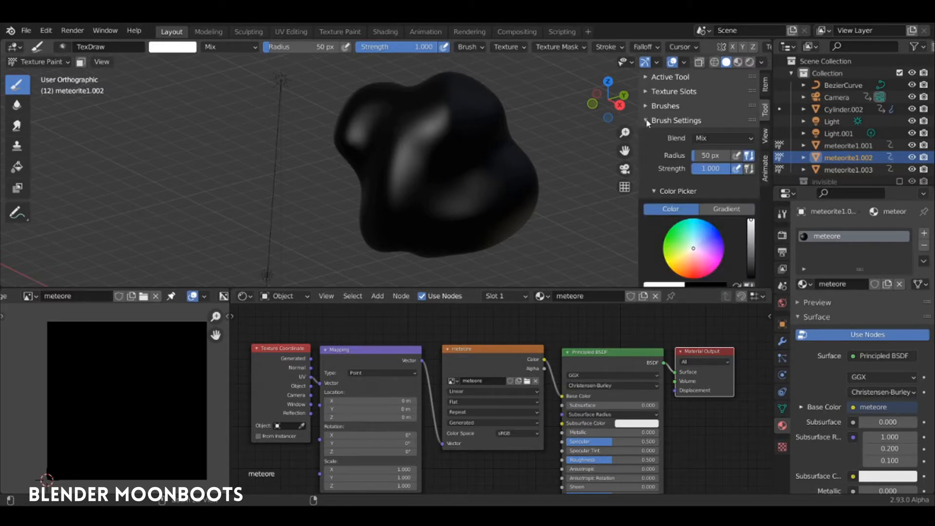
left_click(647, 120)
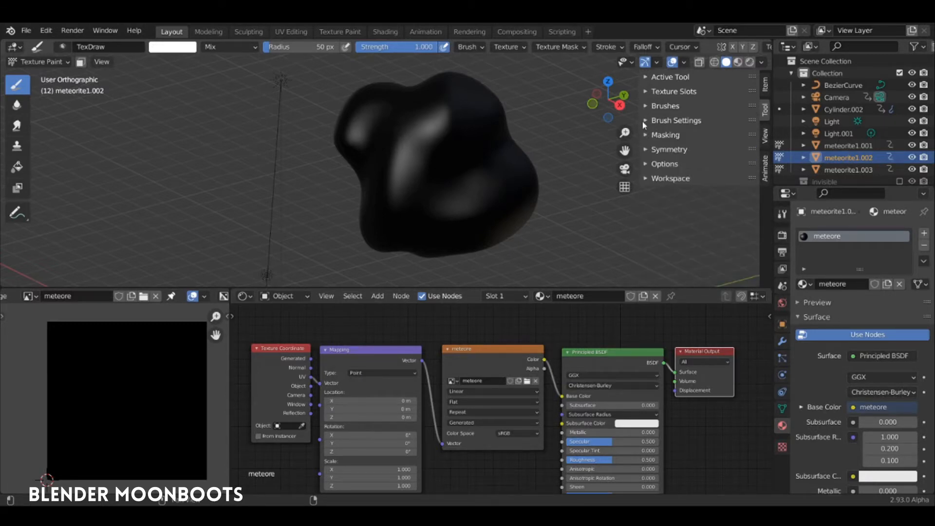
- Examine the Brushes section and the brush settings from blend, radius and color through the Advanced and Texture options
left_click(650, 105)
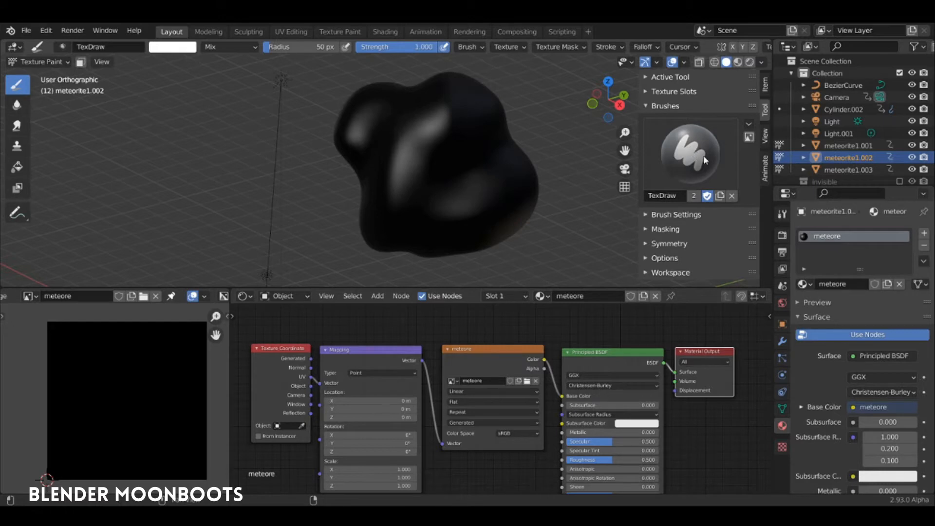
left_click(648, 106)
left_click(649, 122)
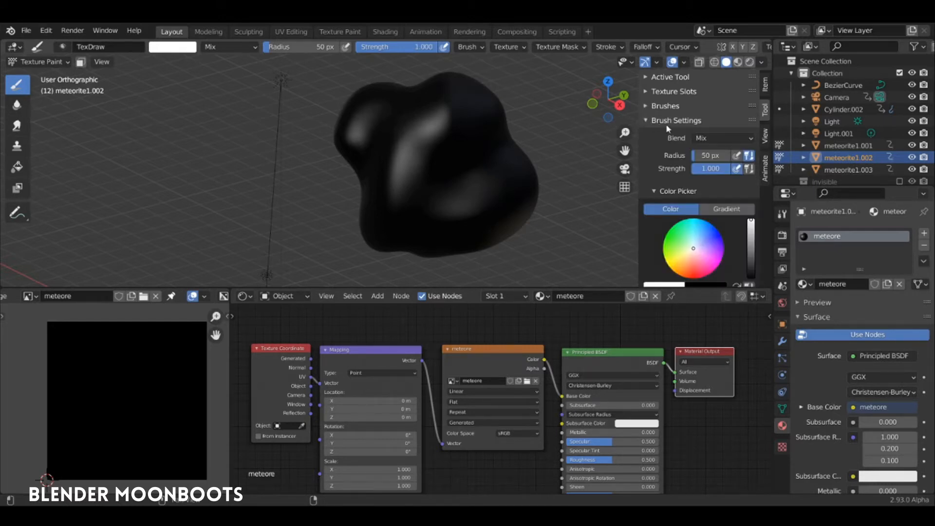
scroll(672, 168, "down", 6)
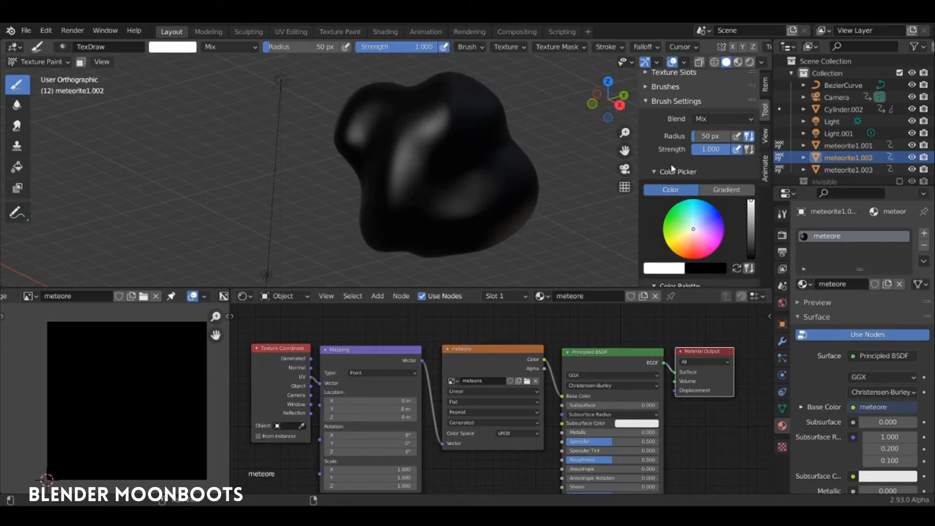
scroll(674, 167, "up", 3)
scroll(675, 166, "up", 2)
scroll(682, 169, "down", 6)
scroll(682, 170, "down", 4)
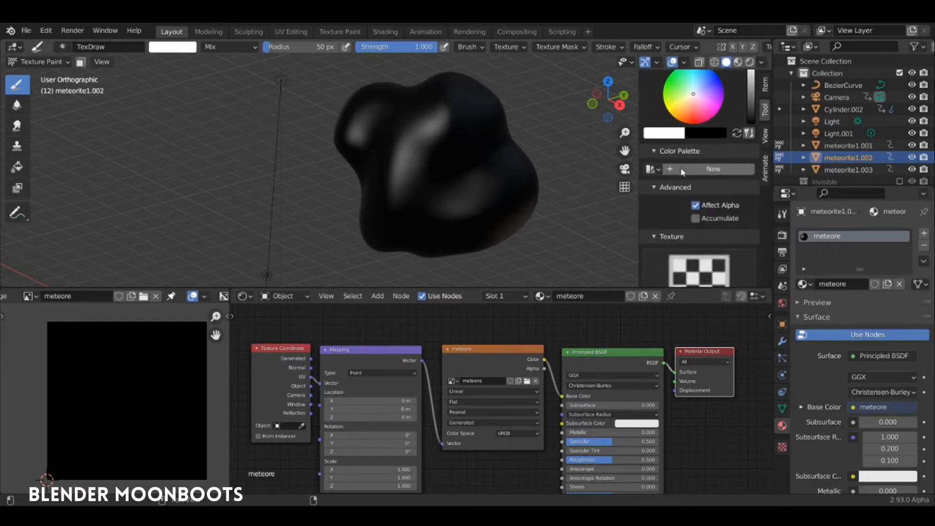
scroll(681, 171, "down", 2)
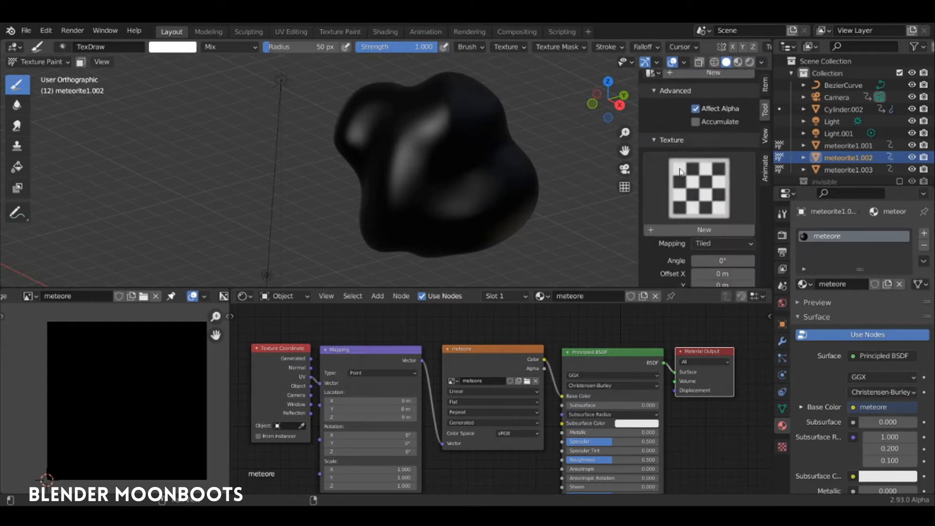
- Collapse the brush's Advanced and Texture Mask settings and add a new texture to the brush
left_click(654, 91)
left_click(654, 105)
left_click(654, 120)
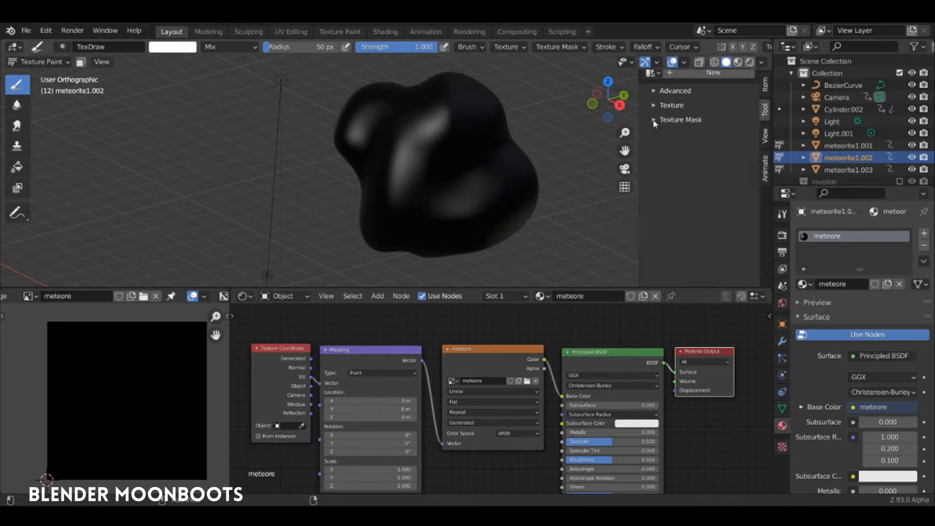
left_click(653, 105)
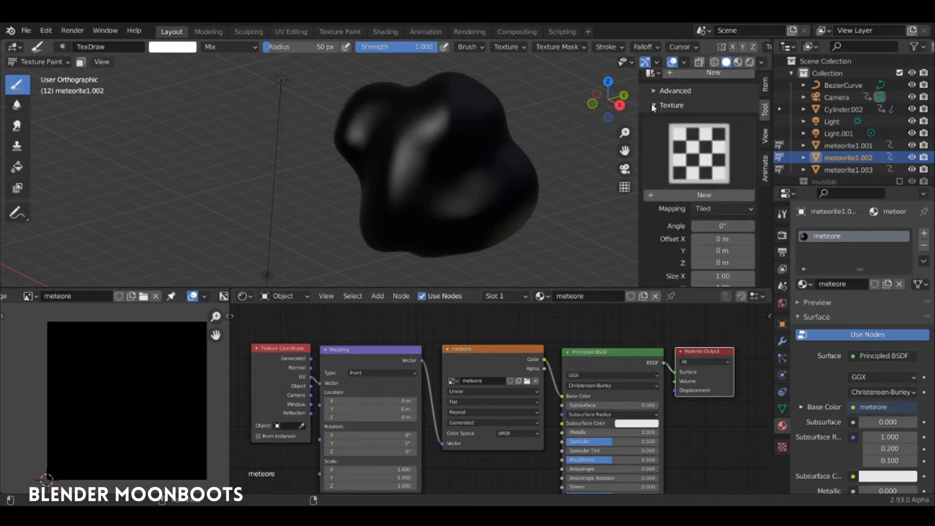
left_click(697, 195)
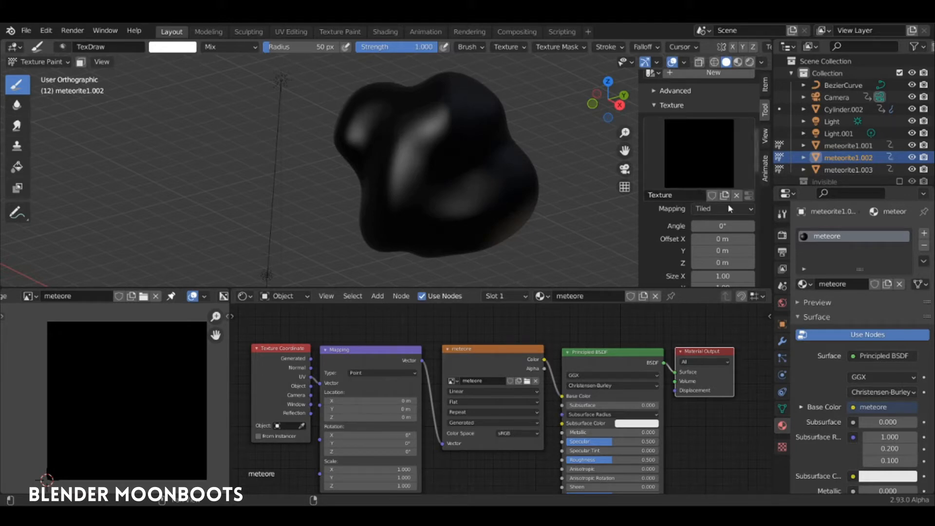
- Keep the brush texture type as Image or Movie and assign texture_meteorite.jpg as its image
left_click(783, 446)
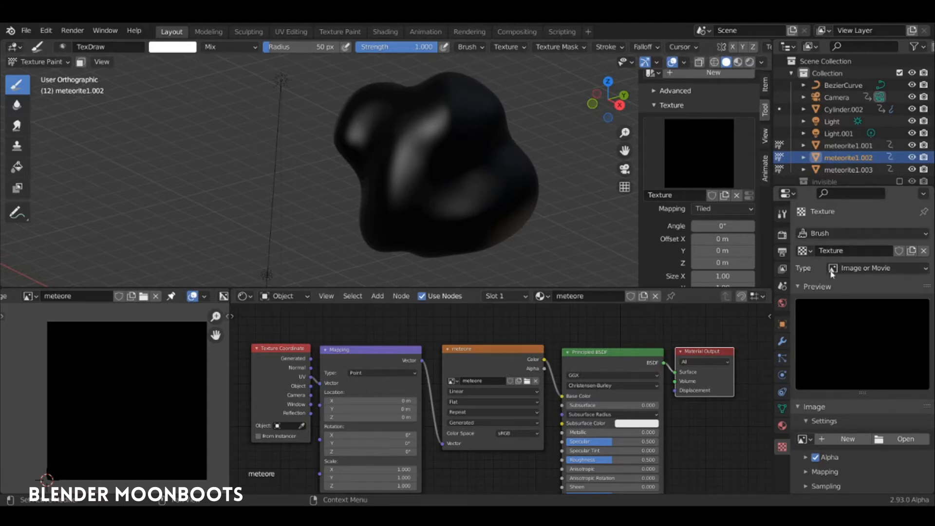
left_click(861, 272)
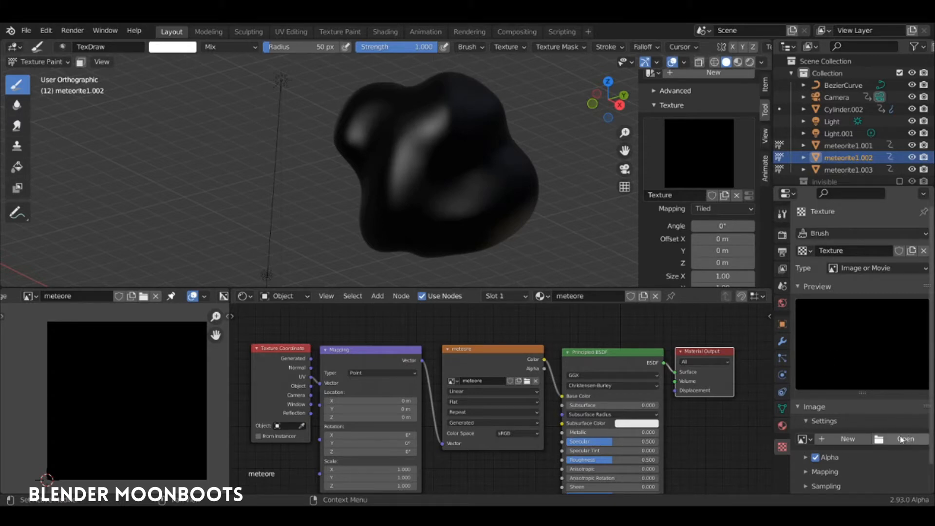
left_click(804, 439)
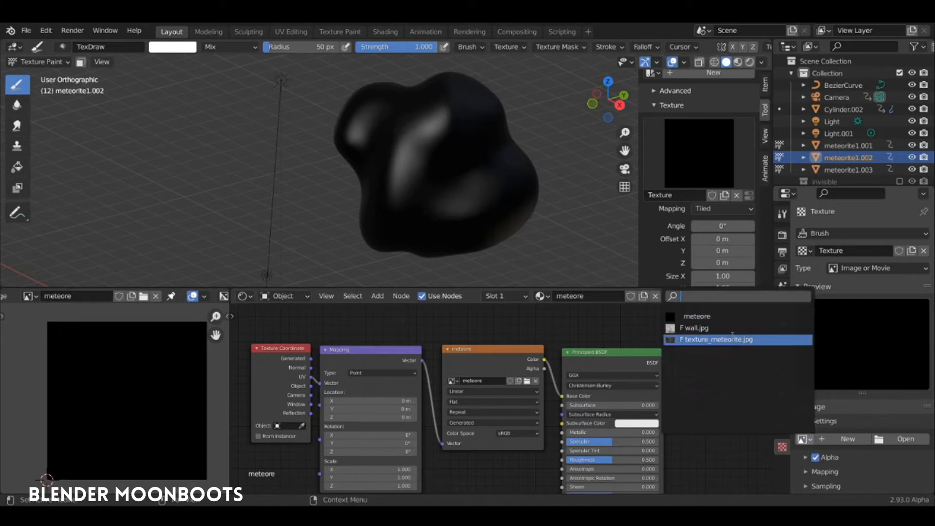
left_click(732, 339)
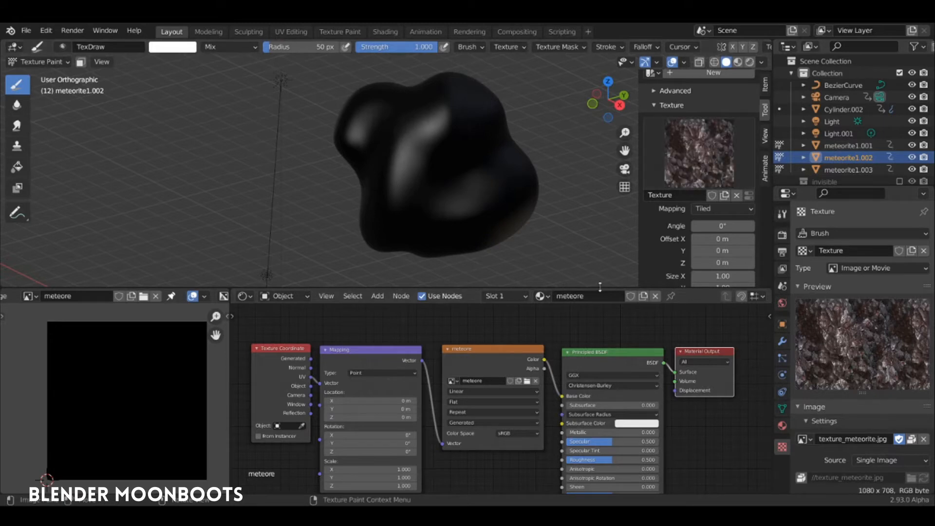
- Enlarge the 3D viewport and set the brush texture mapping to Stencil
left_click_drag(603, 288, 604, 353)
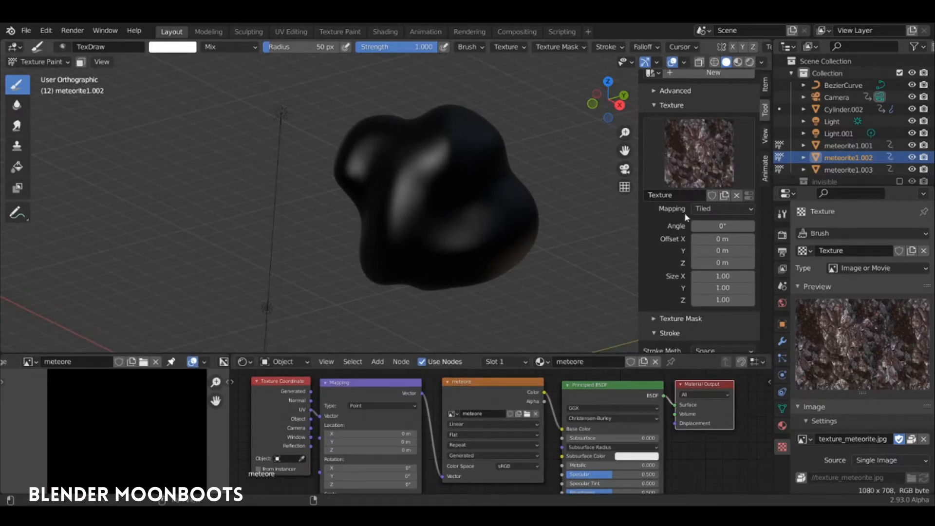
left_click(717, 209)
left_click(712, 276)
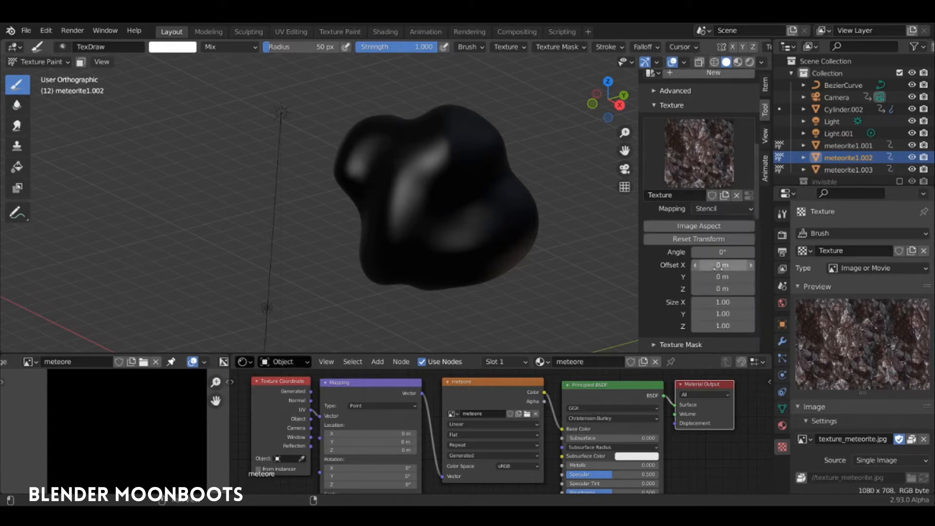
scroll(707, 236, "down", 5)
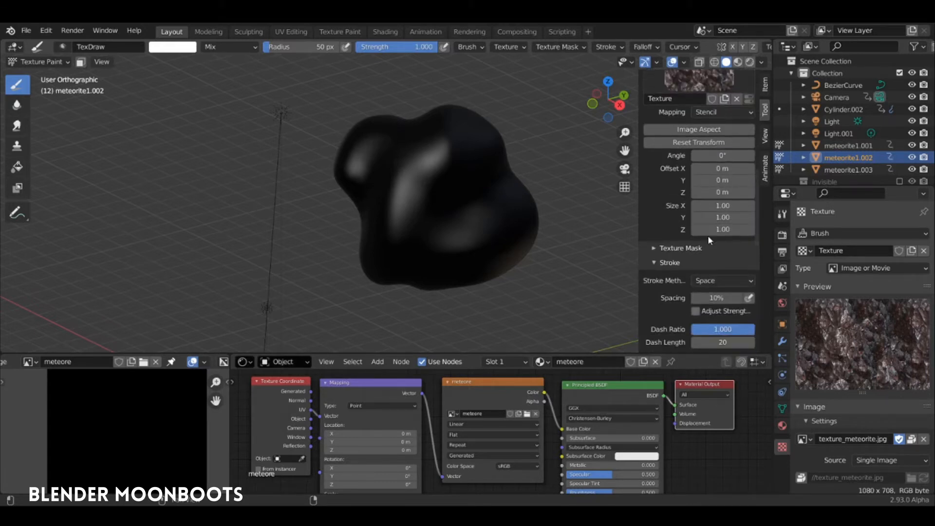
- Move the stencil image in the viewport so that it covers the whole meteorite
right_click(716, 230)
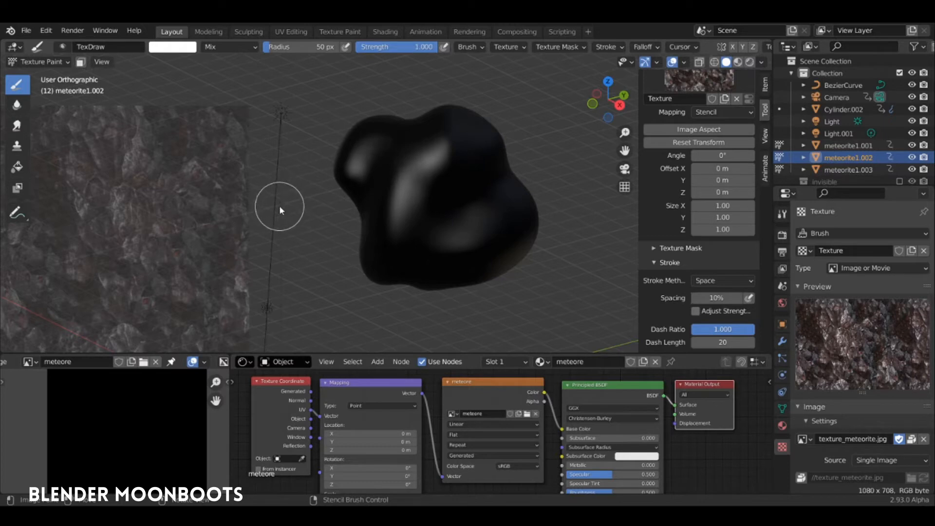
right_click_drag(272, 208, 571, 192)
right_click_drag(576, 144, 548, 120)
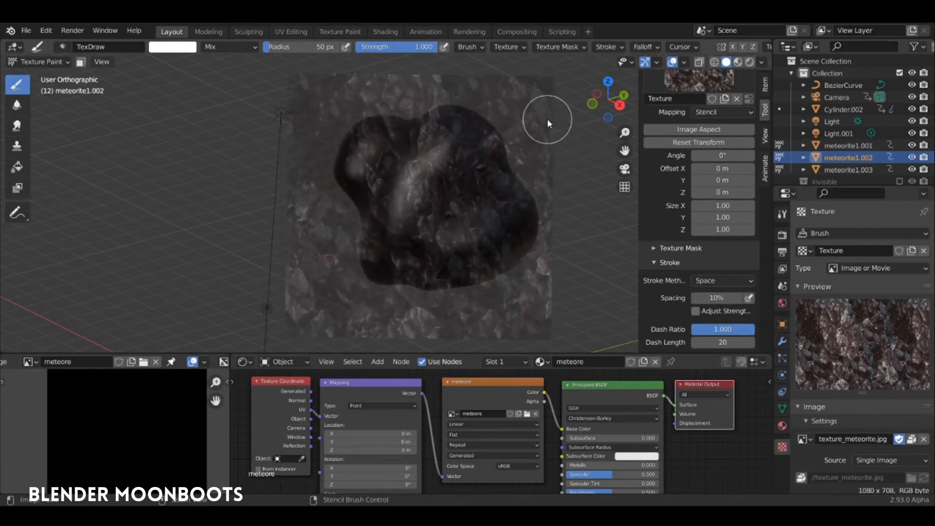
- Try rotating the stencil with its angle setting and set the angle back to 0°
left_click(712, 155)
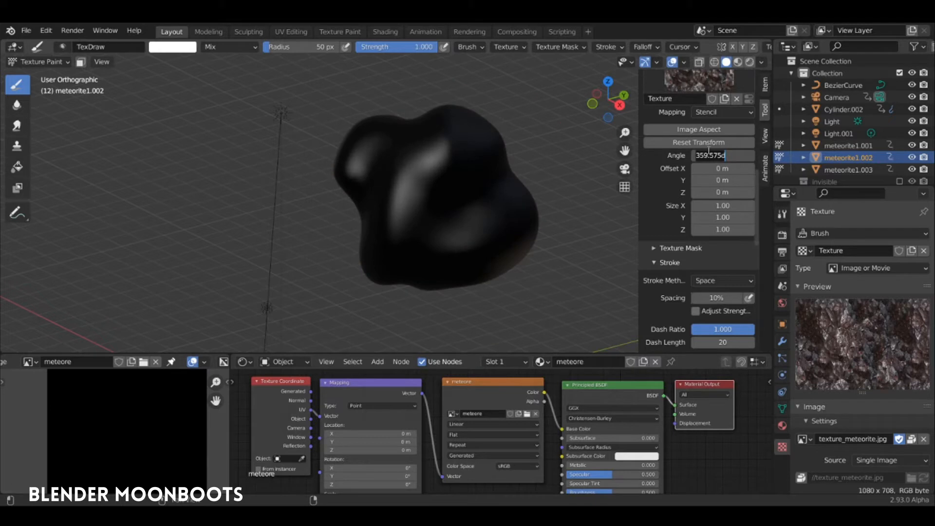
key("ctrl+a")
type("0d")
key("Return")
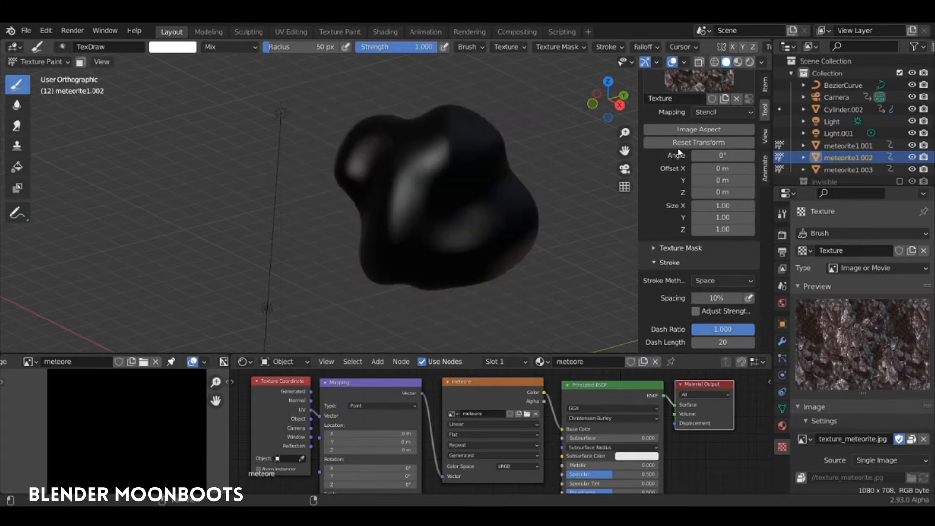
- Set the cursor's texture opacity to 30% and the paint bleed to 12 px
left_click_drag(757, 182, 749, 284)
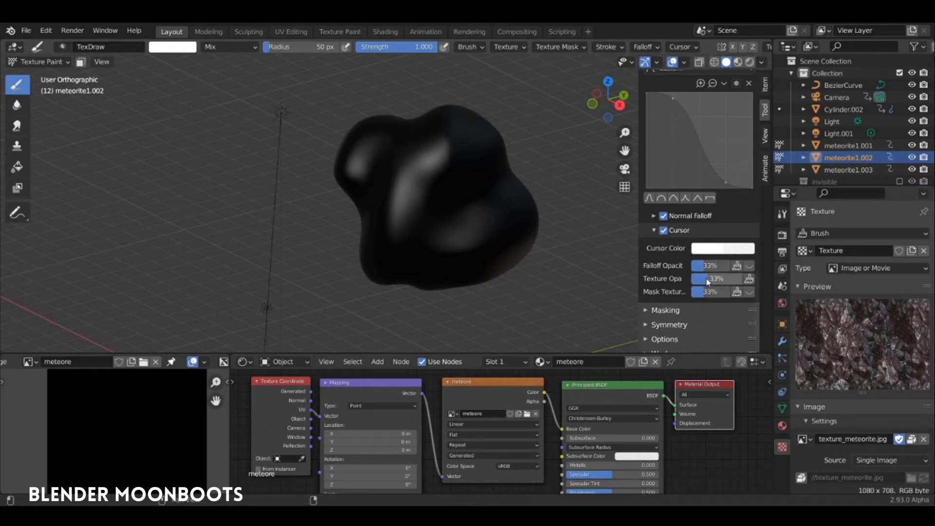
left_click_drag(715, 282, 757, 311)
left_click(646, 336)
scroll(682, 314, "down", 4)
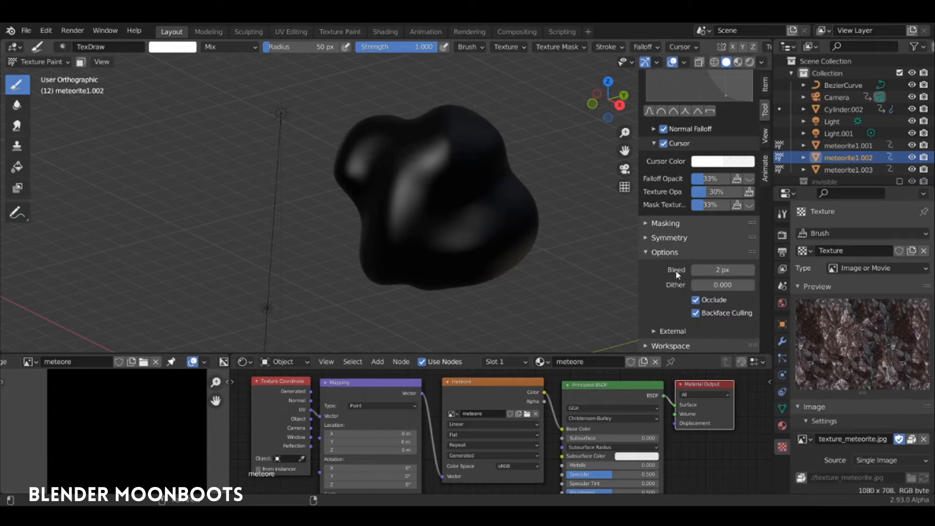
left_click(728, 269)
type("12")
key("Return")
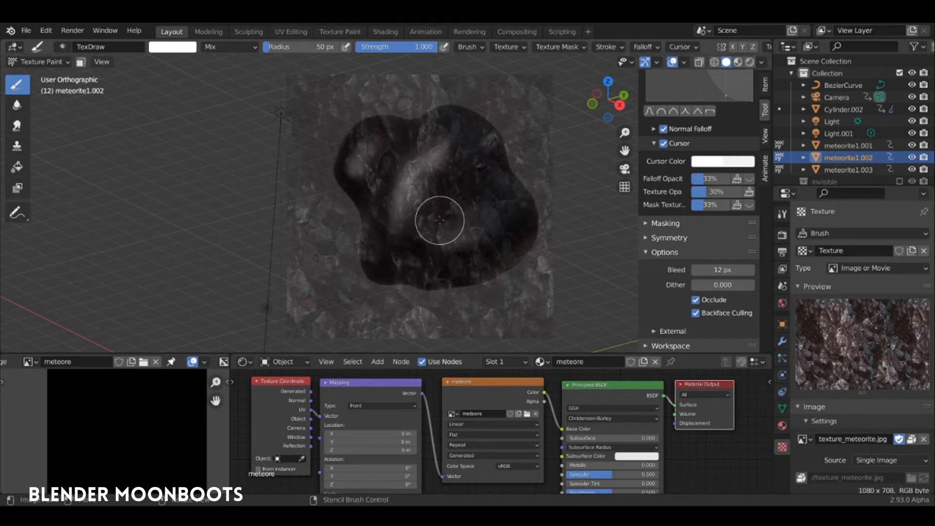
- Set the brush radius to 93 px and paint the stencil's rock texture onto the side of the meteorite facing the view
key("f")
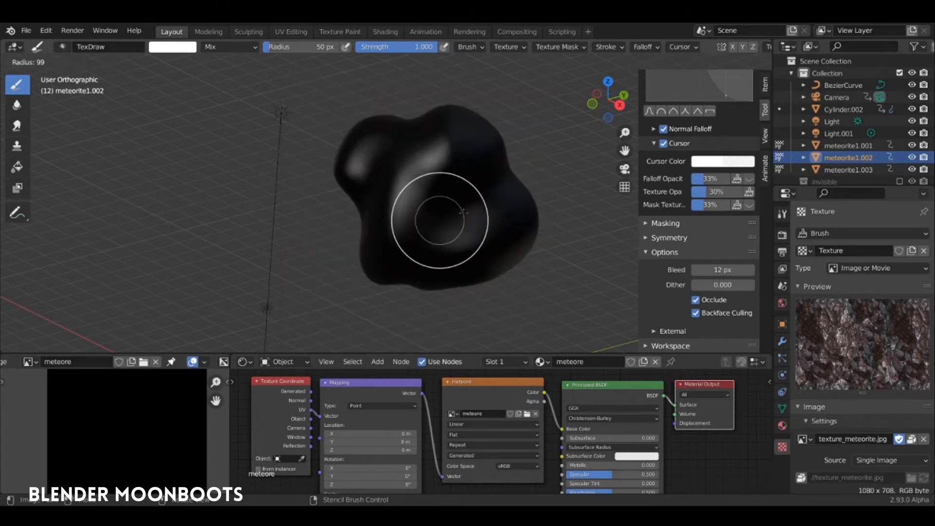
left_click(459, 213)
mouse_move(459, 214)
left_mouse_down()
mouse_move(463, 167)
mouse_move(443, 265)
mouse_move(397, 131)
mouse_move(487, 140)
mouse_move(357, 203)
mouse_move(513, 217)
mouse_move(407, 182)
mouse_move(422, 176)
left_mouse_up()
- Paint the rock texture through the stencil onto the meteorite's top and other sides
mouse_move(475, 180)
middle_mouse_down()
mouse_move(478, 288)
mouse_move(461, 177)
mouse_move(449, 172)
middle_mouse_up()
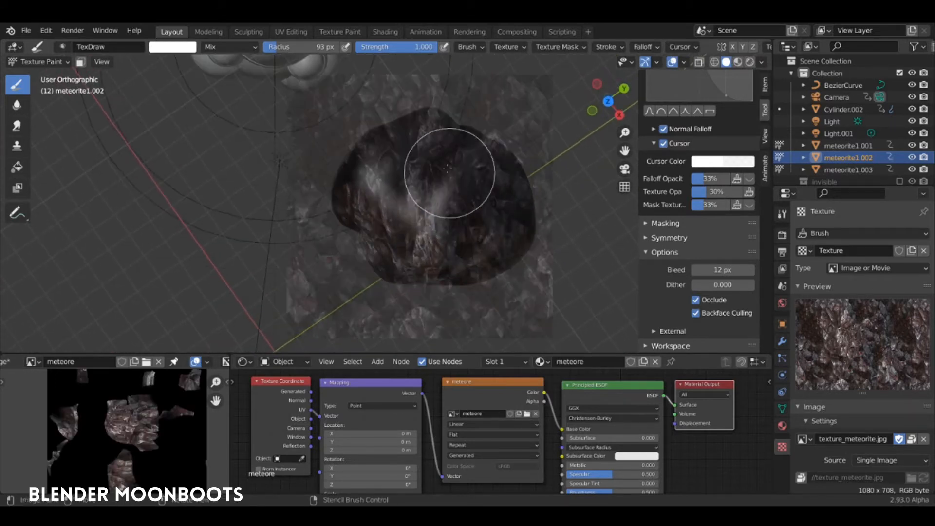
mouse_move(384, 180)
left_mouse_down()
mouse_move(480, 219)
mouse_move(476, 151)
mouse_move(476, 215)
left_mouse_up()
middle_click_drag(476, 215, 500, 133)
middle_click_drag(429, 219, 546, 58)
middle_click_drag(517, 108, 385, 178, "shift")
mouse_move(441, 208)
middle_mouse_down()
mouse_move(467, 270)
mouse_move(438, 221)
middle_mouse_up()
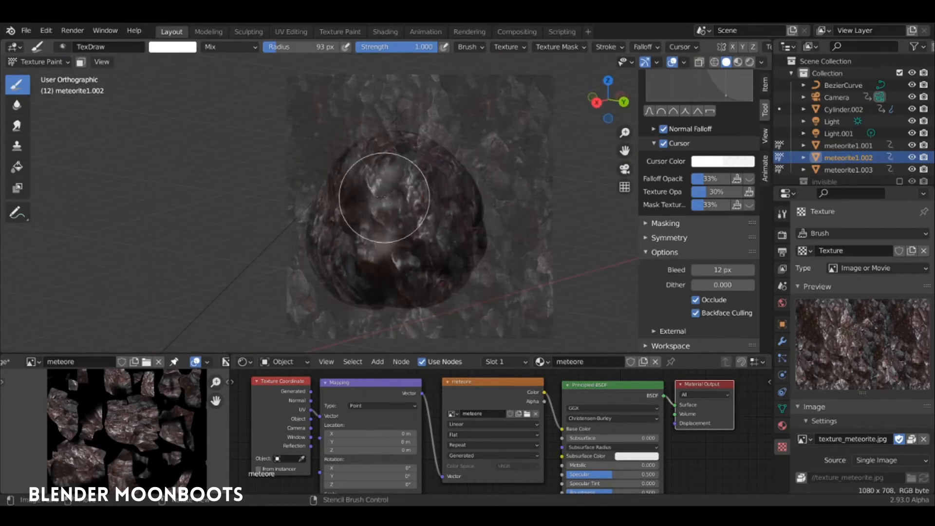
- Enlarge the image editor and paint the rock texture over the meteorite's remaining bare areas, including its underside
middle_click_drag(373, 202, 234, 299)
left_click_drag(181, 352, 181, 322)
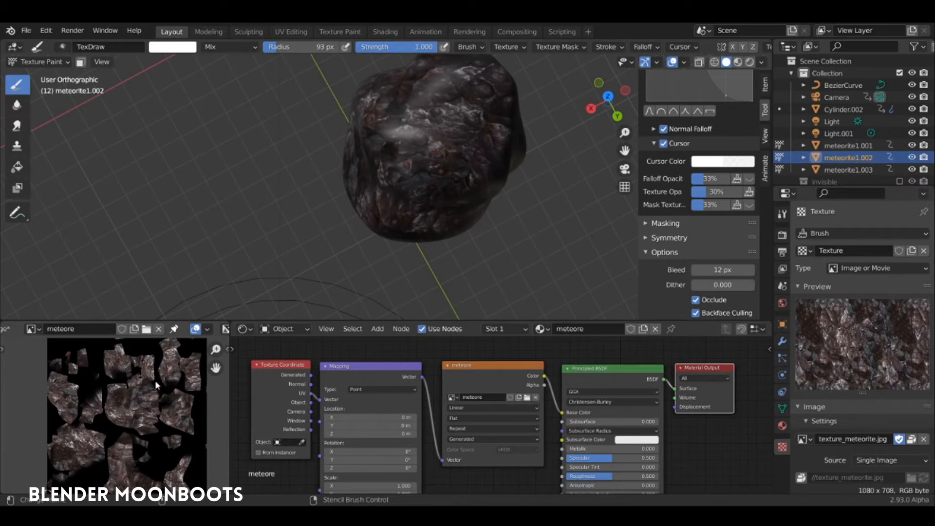
middle_click_drag(490, 157, 380, 190)
mouse_move(465, 205)
middle_mouse_down()
mouse_move(465, 169)
mouse_move(445, 192)
mouse_move(427, 192)
mouse_move(516, 137)
middle_mouse_up()
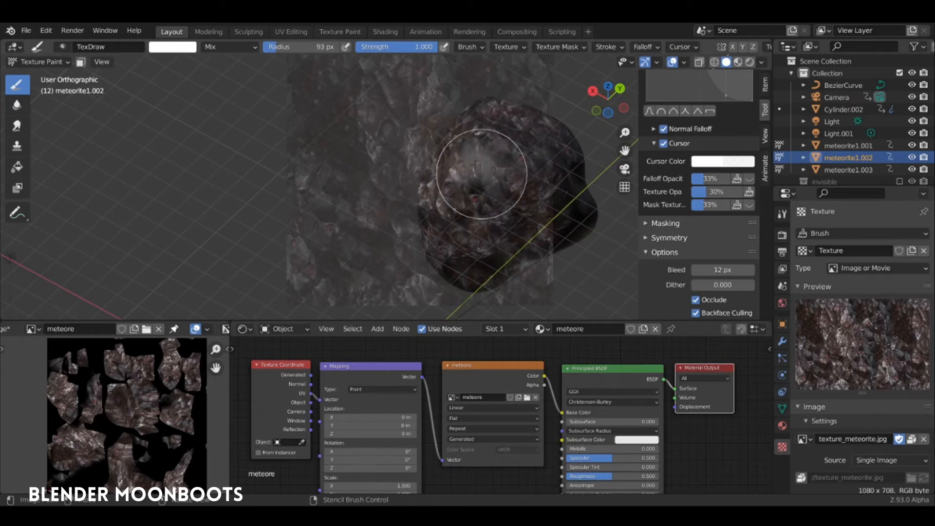
left_click_drag(478, 168, 491, 209)
mouse_move(497, 202)
middle_mouse_down("shift")
mouse_move(416, 181)
mouse_move(480, 194)
mouse_move(478, 182)
mouse_move(474, 215)
mouse_move(472, 126)
middle_mouse_up("shift")
left_click_drag(409, 157, 405, 171)
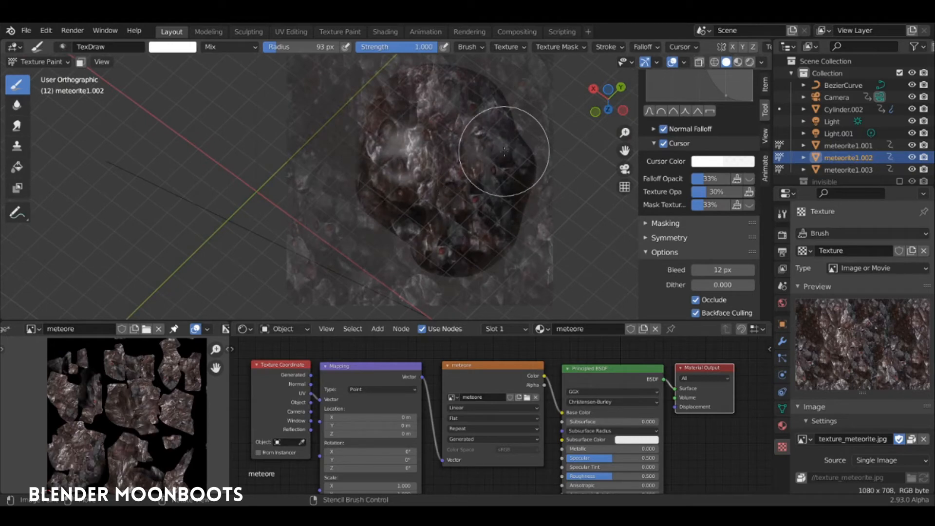
left_click_drag(507, 151, 519, 123)
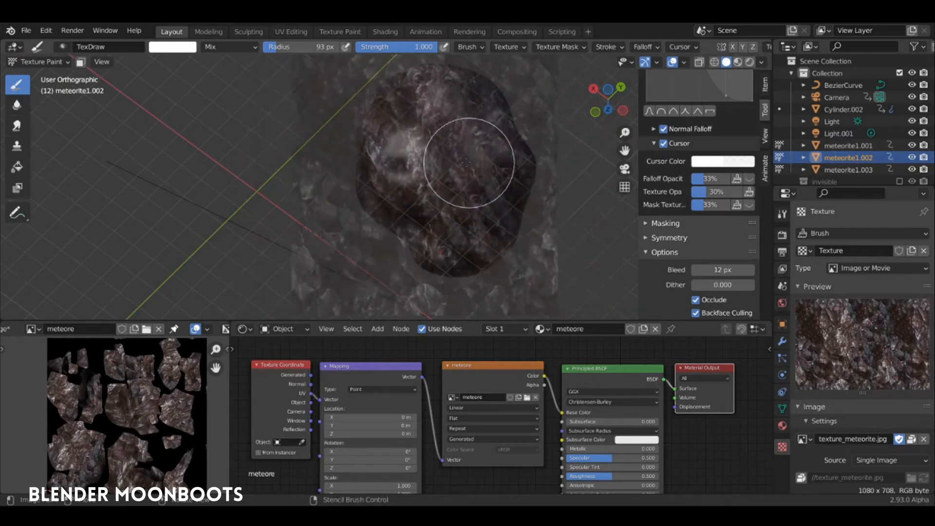
mouse_move(476, 157)
middle_mouse_down()
mouse_move(511, 146)
mouse_move(453, 184)
middle_mouse_up()
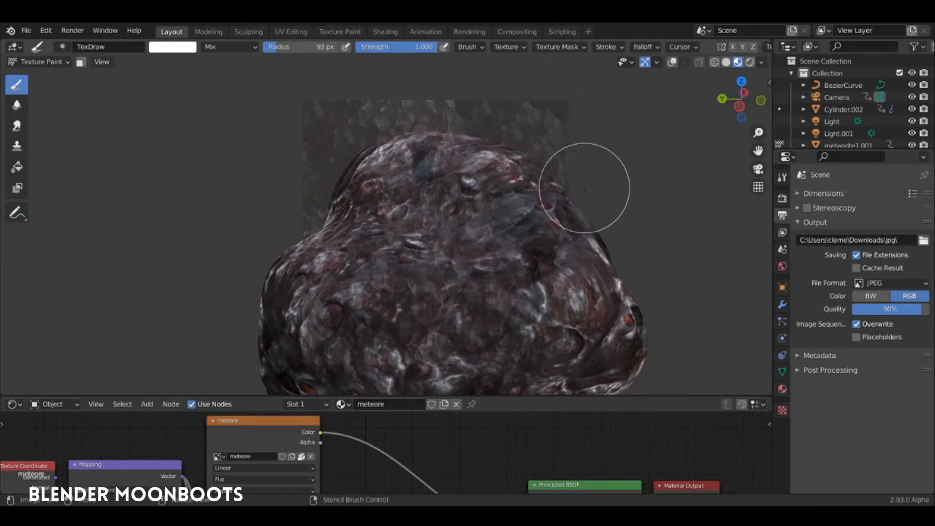
- Use the Clone brush to copy the crater detail onto the upper part of the meteorite
mouse_move(584, 189)
middle_mouse_down()
mouse_move(611, 154)
mouse_move(571, 290)
mouse_move(554, 243)
middle_mouse_up()
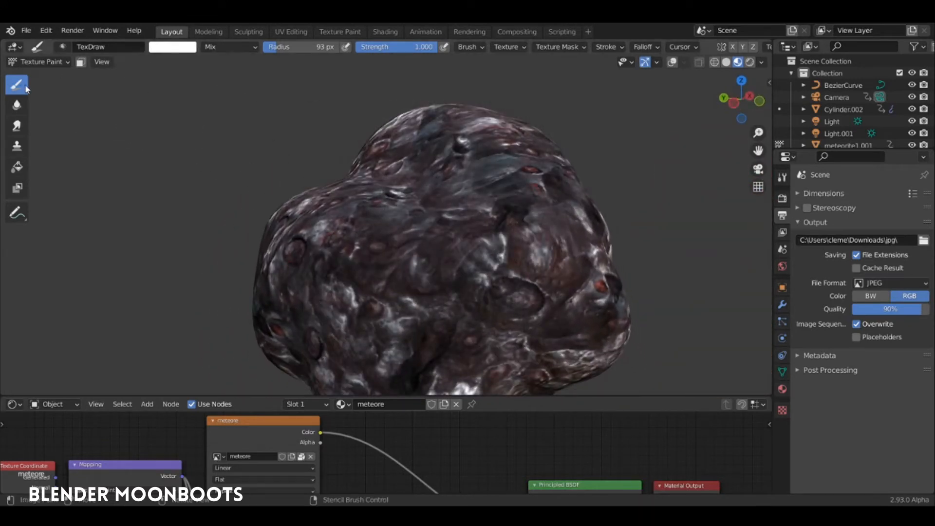
left_click(17, 145)
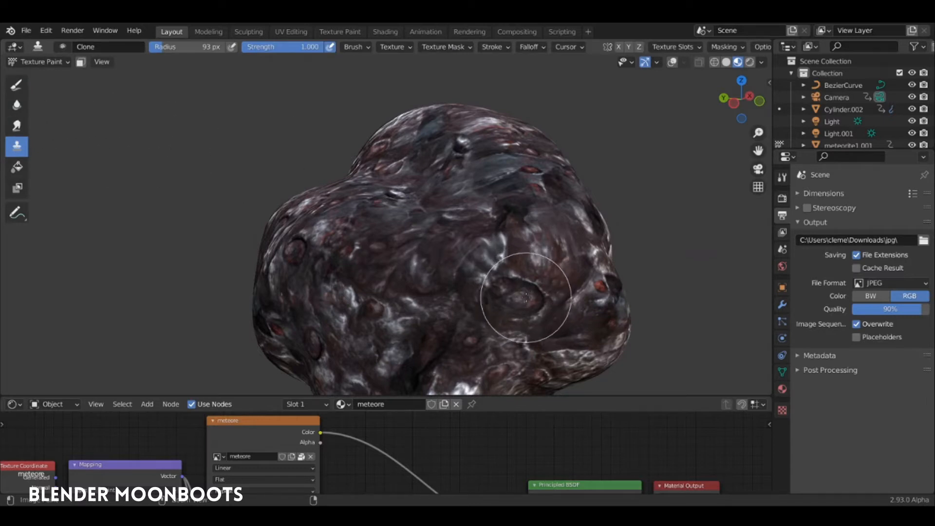
middle_click_drag(518, 280, 428, 189)
mouse_move(424, 233)
left_mouse_down()
mouse_move(428, 188)
mouse_move(407, 241)
mouse_move(417, 198)
left_mouse_up()
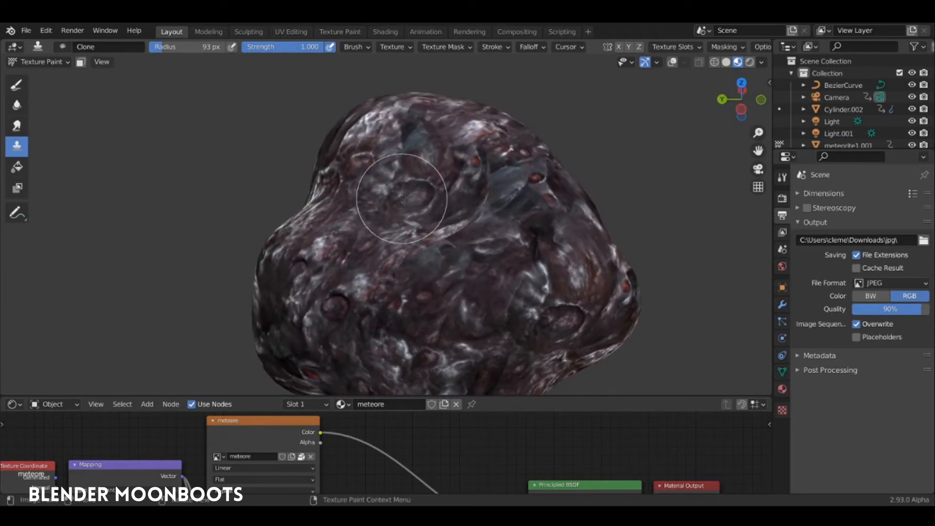
mouse_move(448, 163)
middle_mouse_down()
mouse_move(419, 185)
mouse_move(441, 199)
mouse_move(375, 171)
middle_mouse_up()
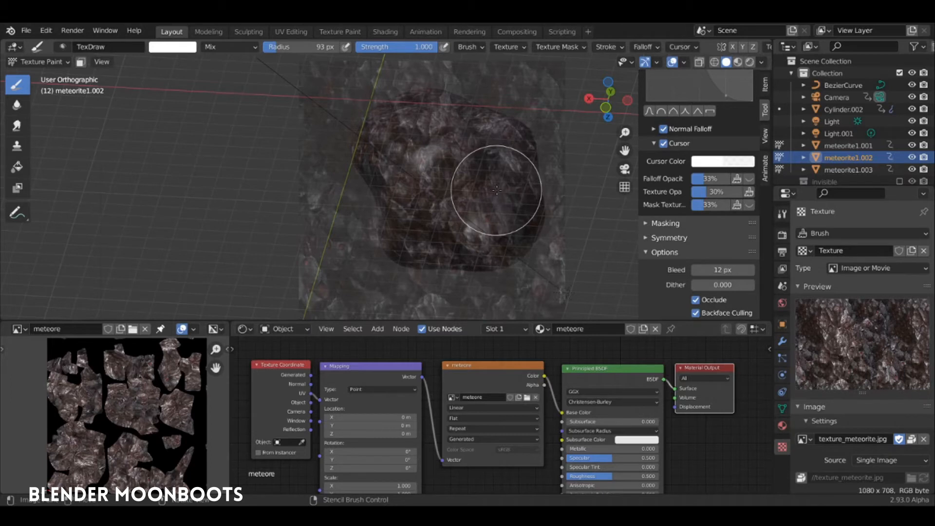
- Return the meteorite to Object Mode and enlarge the image editor in height and width
key("ctrl+Tab")
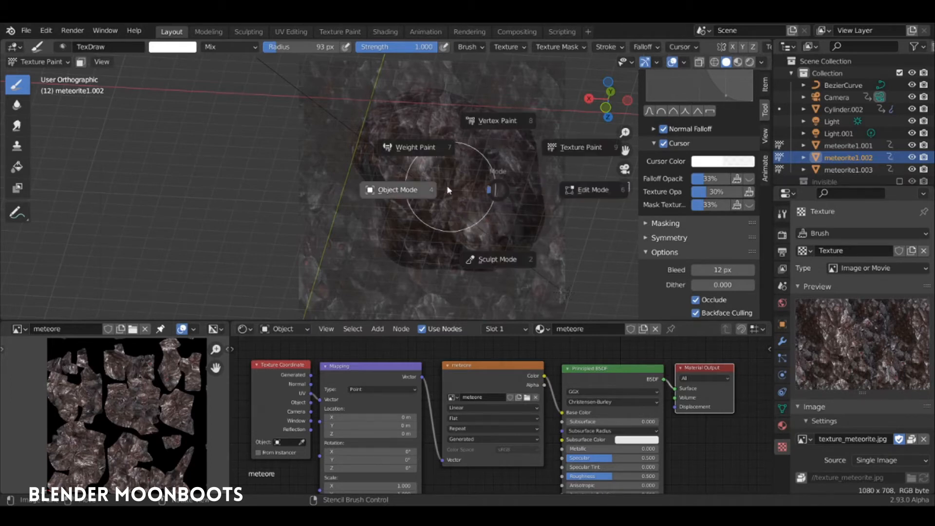
left_click(396, 192)
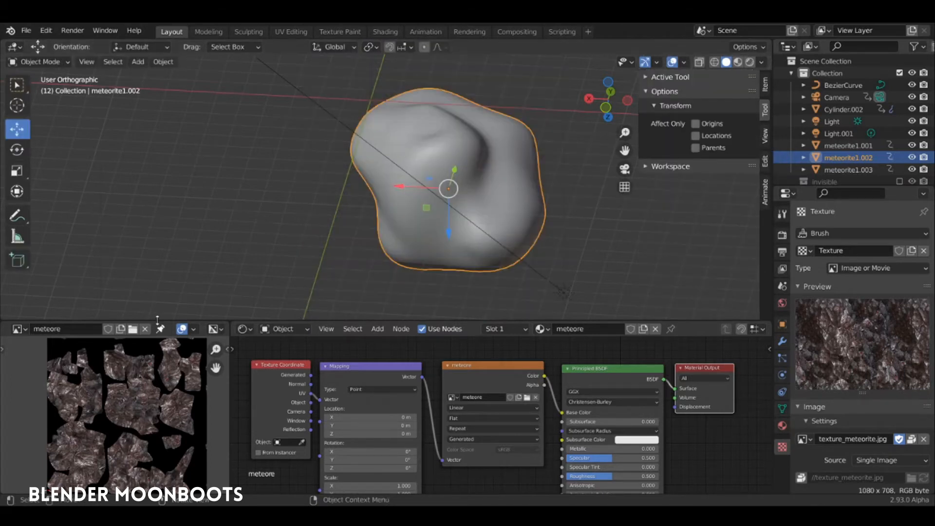
left_click_drag(158, 321, 171, 283)
left_click_drag(232, 356, 295, 353)
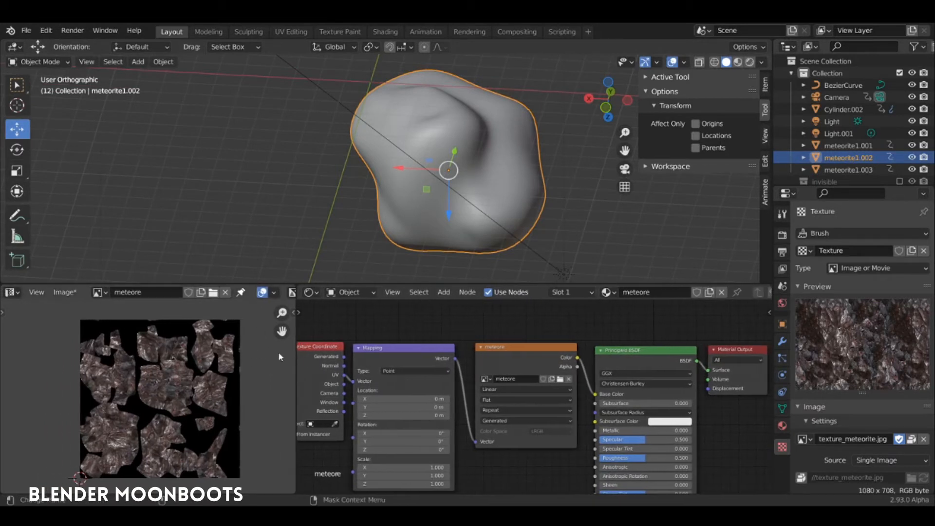
- Pack the painted meteore image into the Blender file
left_click(66, 293)
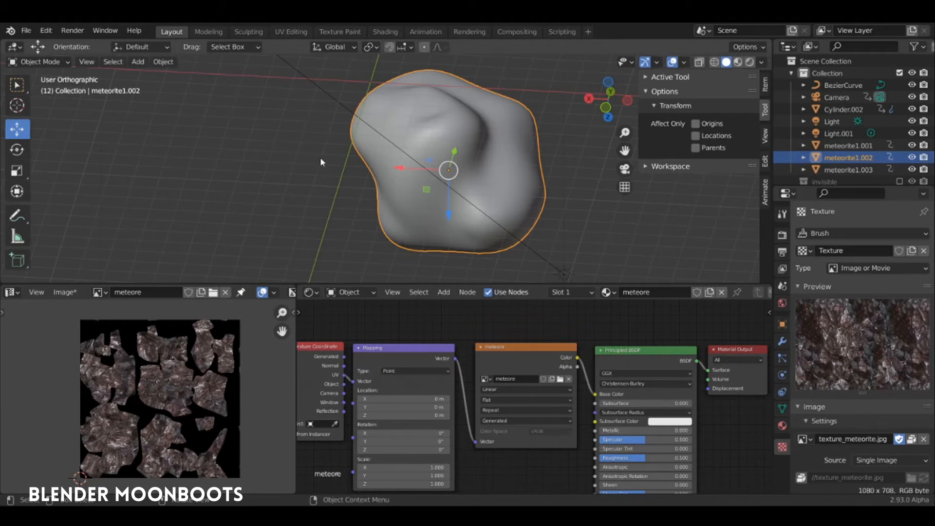
middle_click_drag(382, 171, 429, 181)
left_click(65, 292)
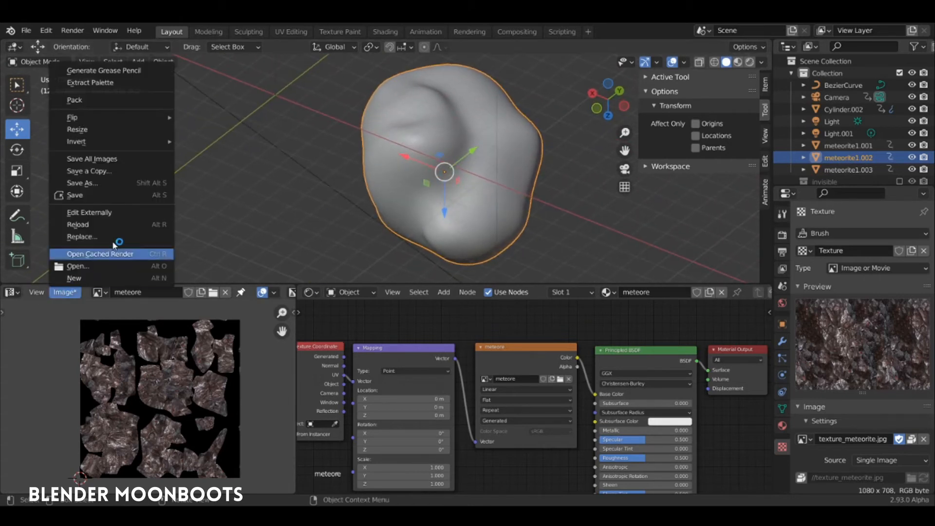
left_click(115, 101)
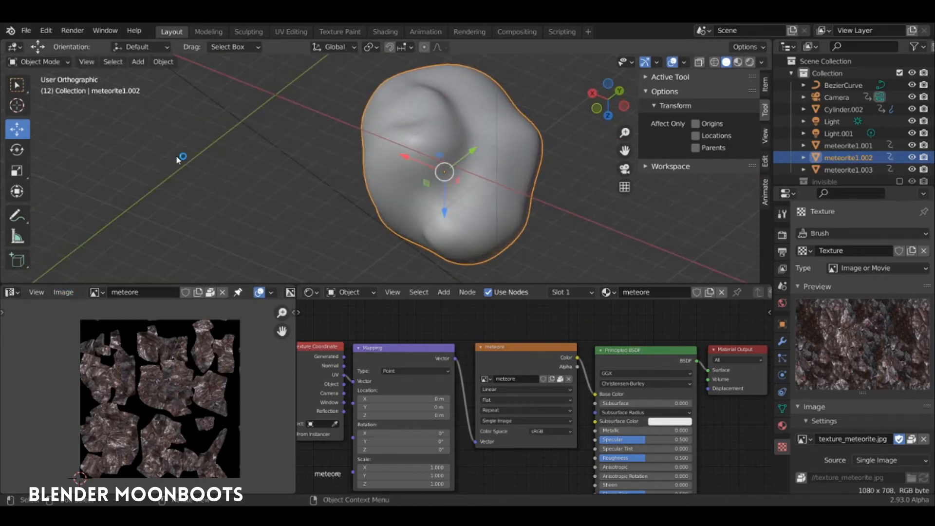
- Pack all external files into the .blend file
left_click(23, 31)
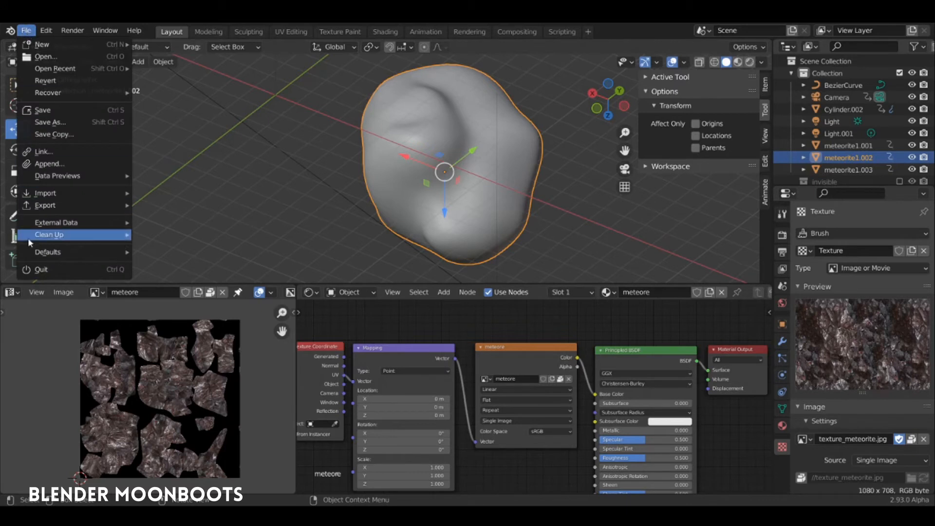
mouse_move(58, 226)
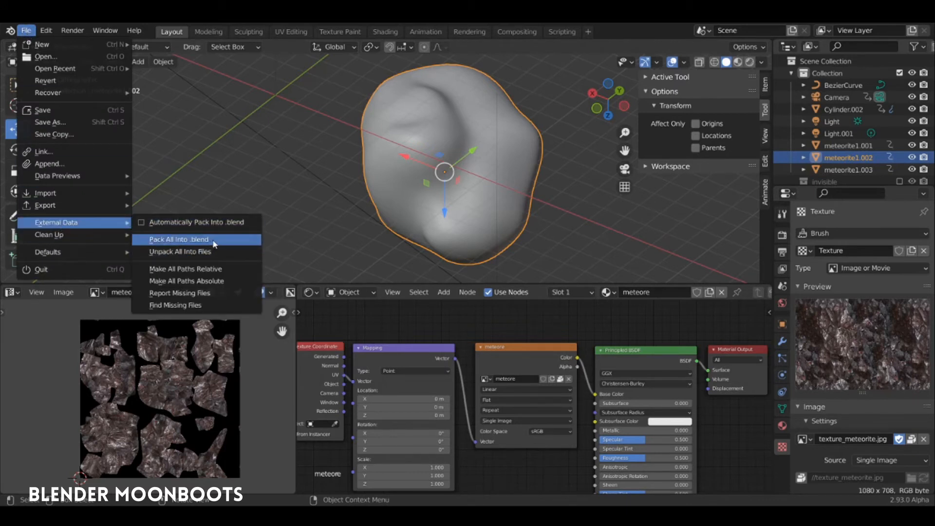
left_click(247, 243)
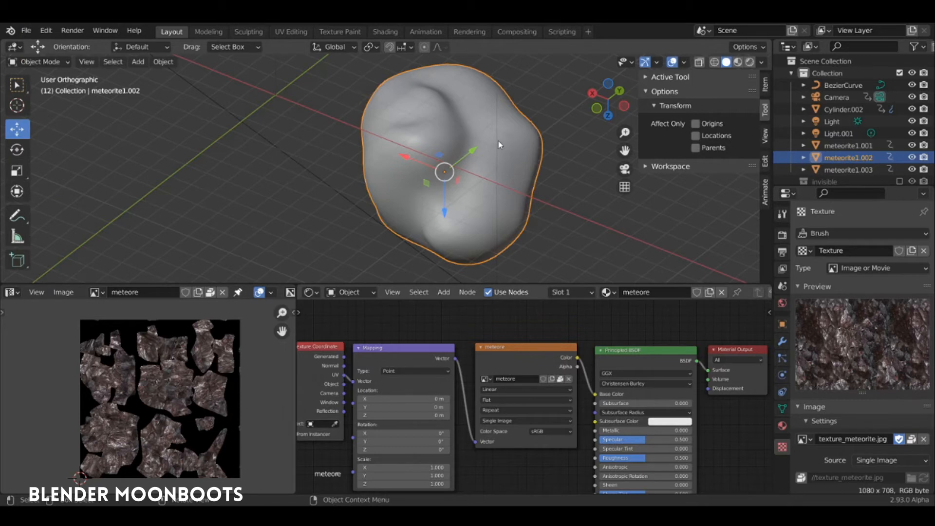
- Switch the 3D viewport to rendered shading and inspect the textured meteorite from several sides
mouse_move(515, 140)
middle_mouse_down()
mouse_move(525, 125)
mouse_move(507, 135)
middle_mouse_up()
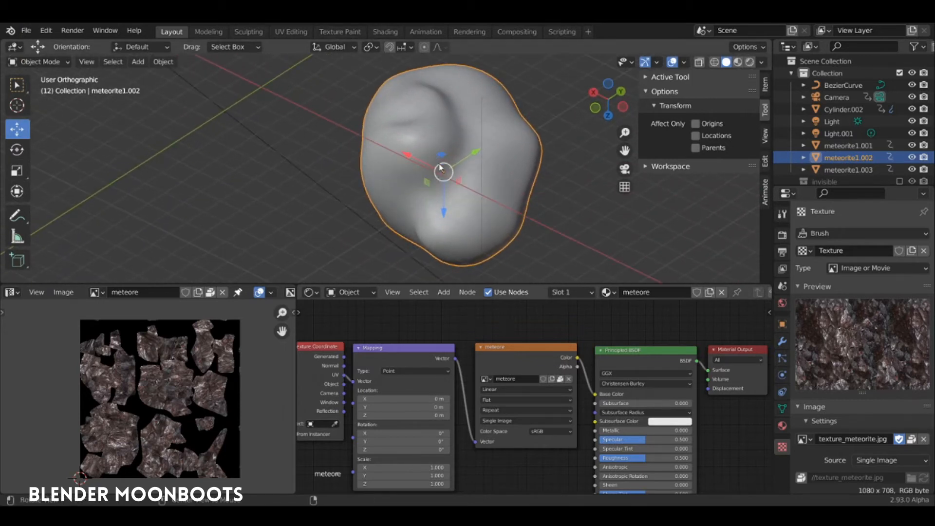
middle_click_drag(396, 105, 498, 108)
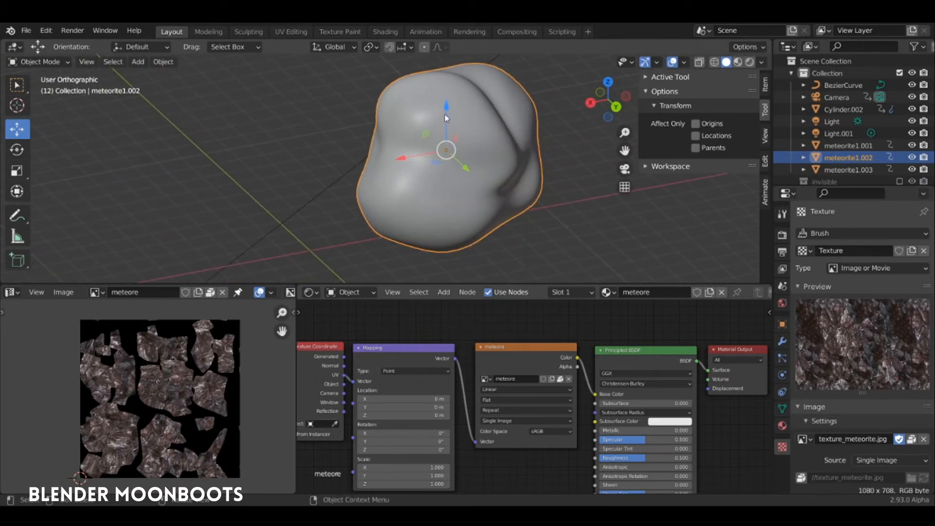
left_click(750, 62)
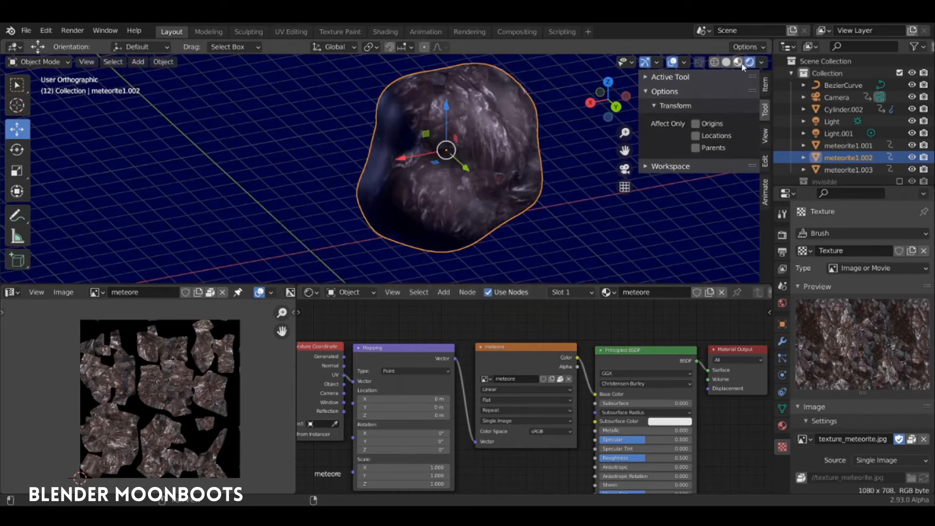
mouse_move(487, 146)
middle_mouse_down()
mouse_move(499, 159)
mouse_move(490, 147)
mouse_move(487, 202)
mouse_move(366, 174)
mouse_move(469, 162)
mouse_move(503, 176)
mouse_move(513, 206)
mouse_move(546, 188)
mouse_move(524, 157)
mouse_move(500, 152)
mouse_move(520, 166)
mouse_move(461, 160)
mouse_move(392, 191)
mouse_move(499, 164)
mouse_move(520, 200)
middle_mouse_up()
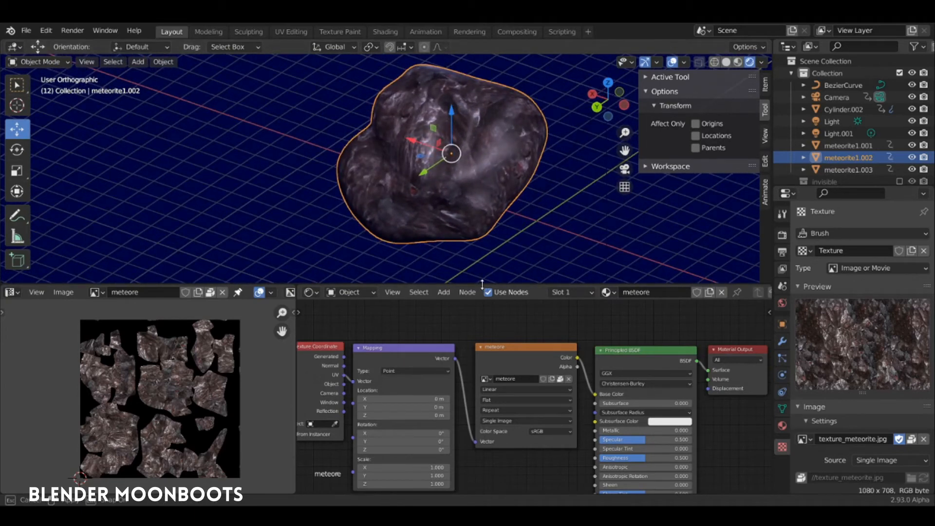
- Make the image and shader editors taller, widen the shader editor, and check the meteorite's surface up close
left_click_drag(482, 285, 456, 255)
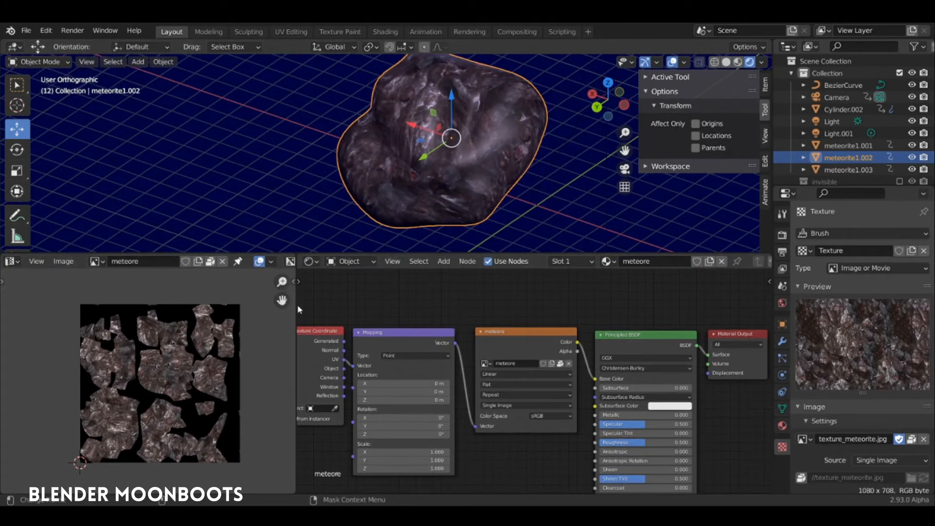
left_click_drag(296, 306, 249, 305)
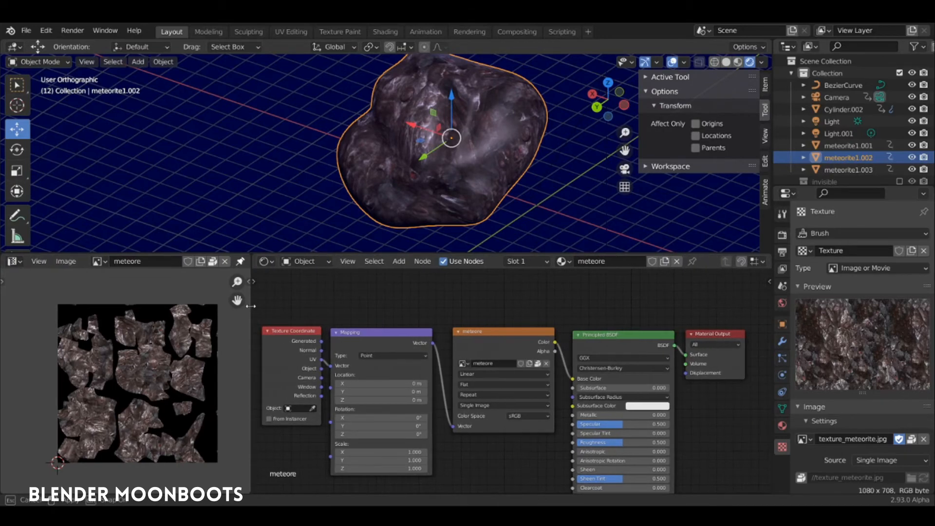
middle_click_drag(438, 195, 495, 181)
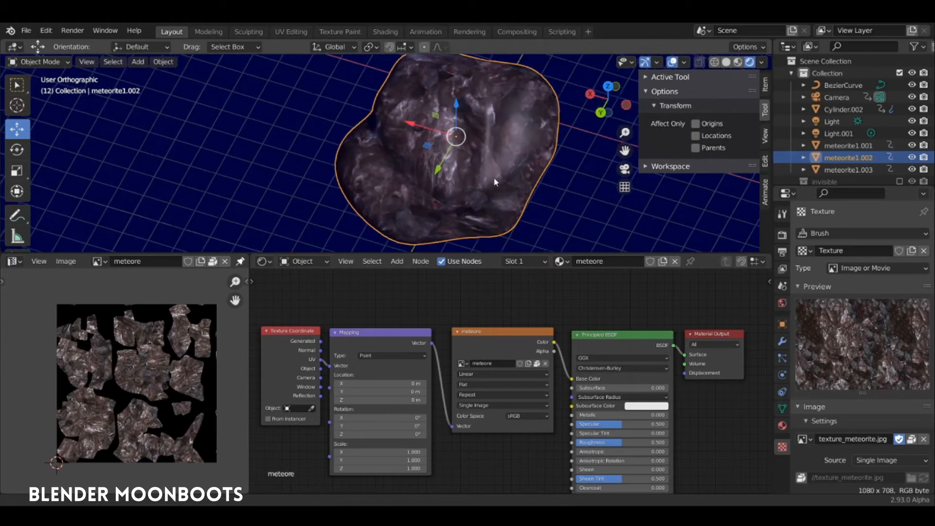
scroll(511, 156, "up", 4)
scroll(514, 158, "down", 2)
scroll(507, 171, "down", 1)
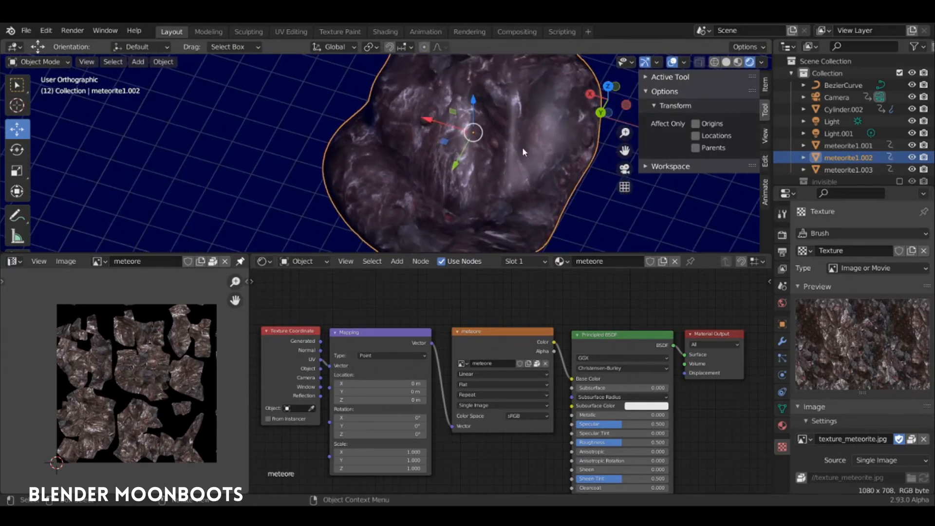
- Save the painted meteore image to a file and load meteore_disp.png in its place in the image editor
left_click(65, 262)
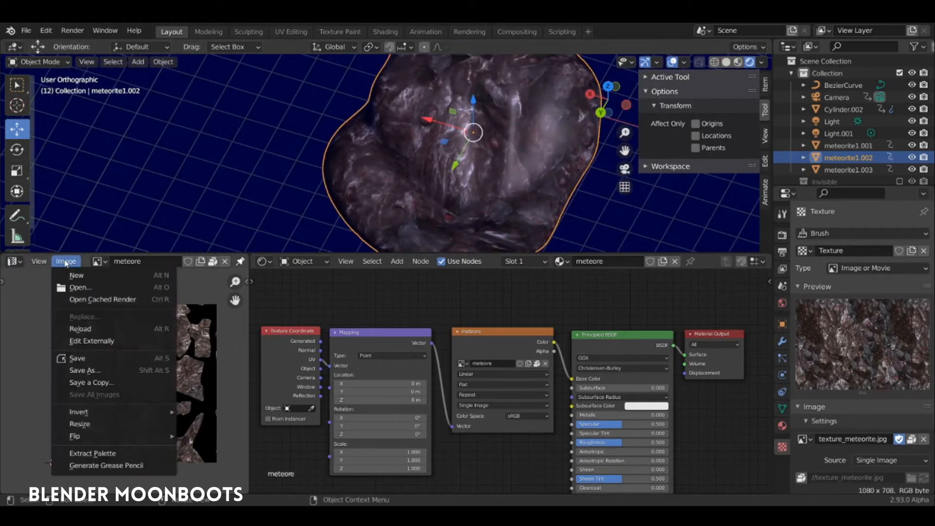
left_click(94, 370)
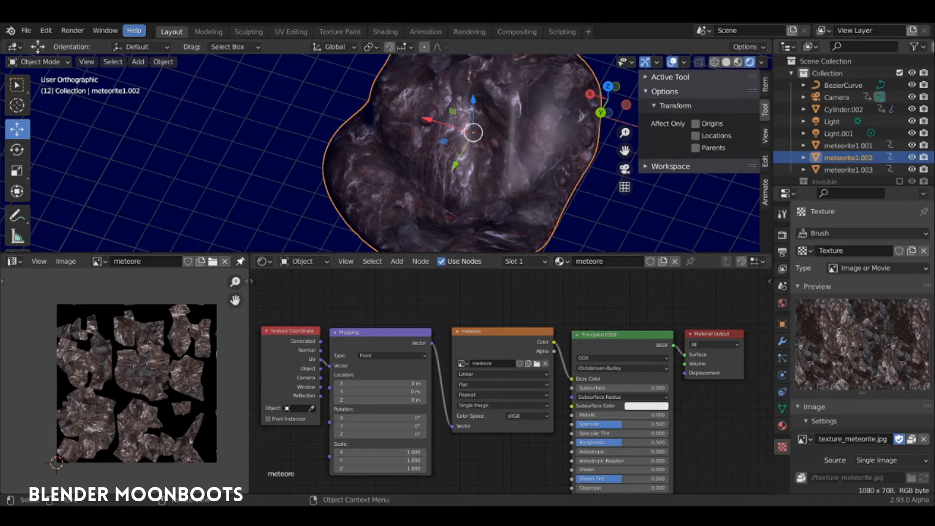
left_click(224, 262)
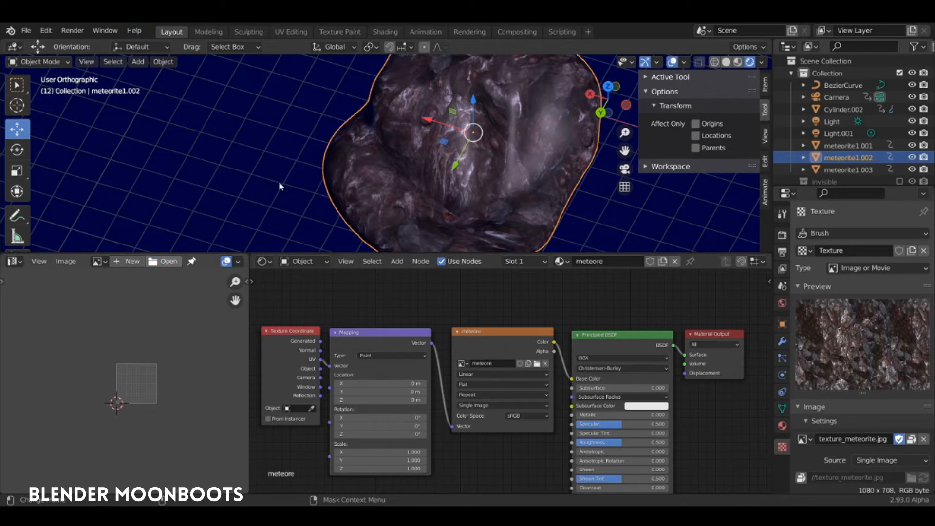
double_click(358, 187)
middle_click_drag(149, 324, 127, 397, "ctrl")
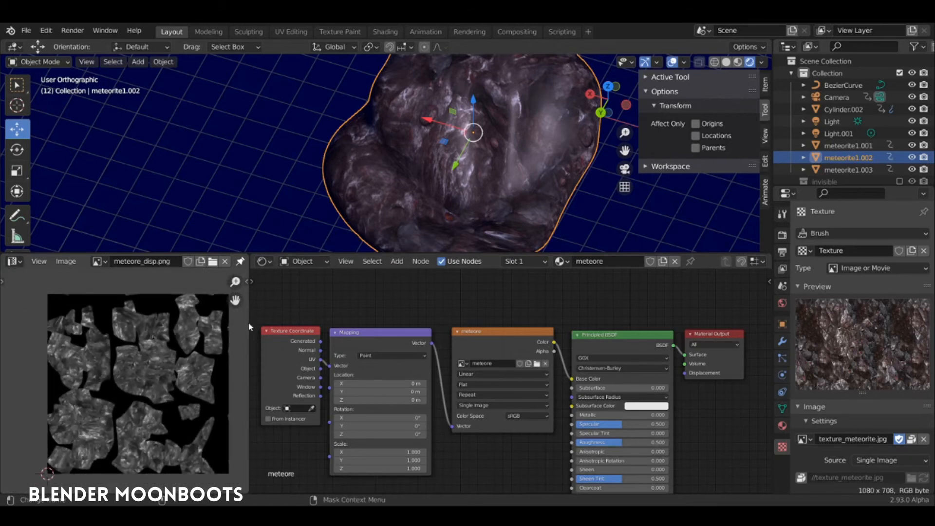
- Spread the material nodes apart and duplicate the meteore Image Texture node, placing the copy beneath the original
middle_click_drag(676, 333, 539, 312)
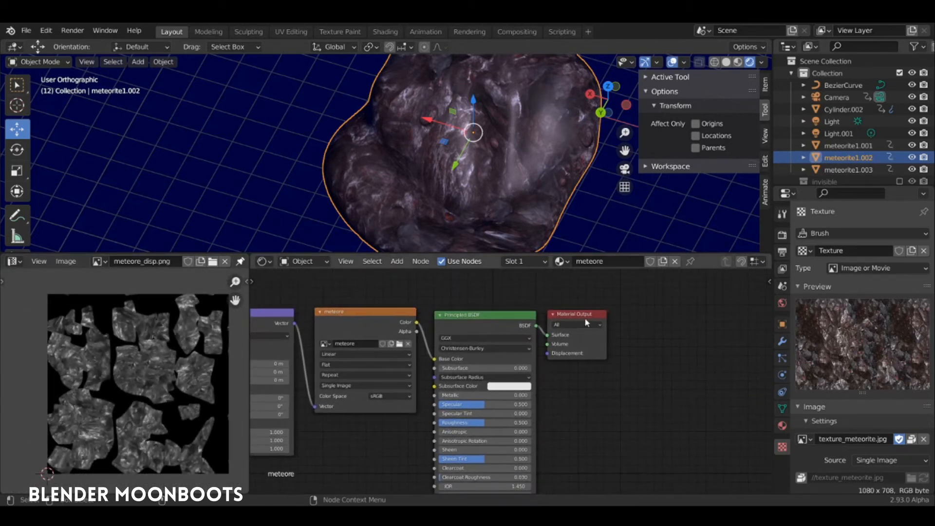
left_click_drag(584, 313, 742, 314)
left_click_drag(505, 314, 663, 318)
left_click_drag(354, 312, 341, 311)
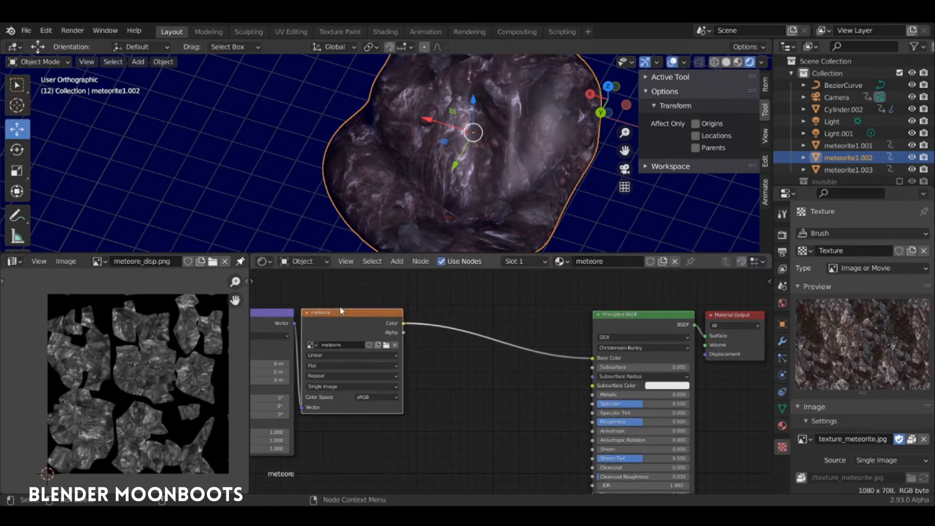
mouse_move(478, 195)
middle_mouse_down()
mouse_move(531, 162)
mouse_move(498, 152)
mouse_move(470, 181)
mouse_move(431, 176)
mouse_move(464, 185)
middle_mouse_up()
left_click_drag(361, 312, 397, 285)
key("shift+d")
left_click(399, 398)
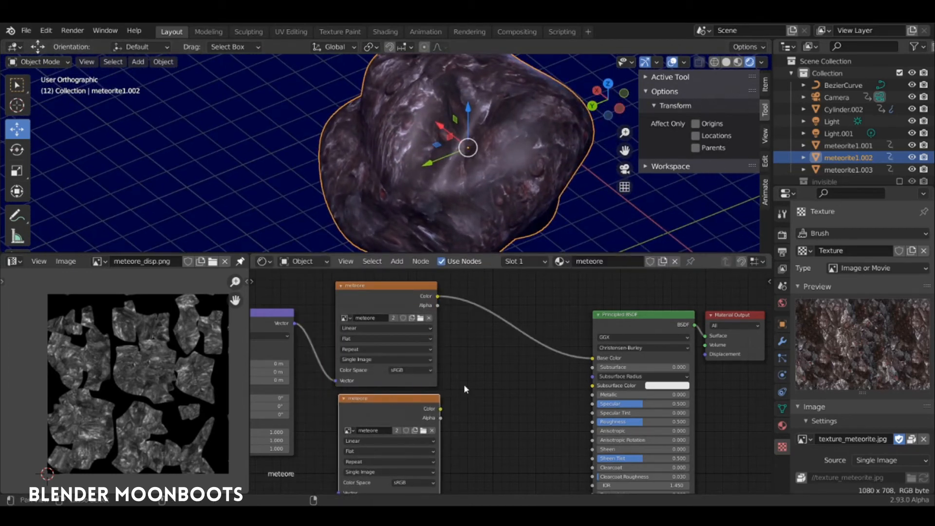
- Connect the Mapping node's Vector output to the duplicated Image Texture node
middle_click_drag(464, 384, 513, 335)
left_click(307, 276)
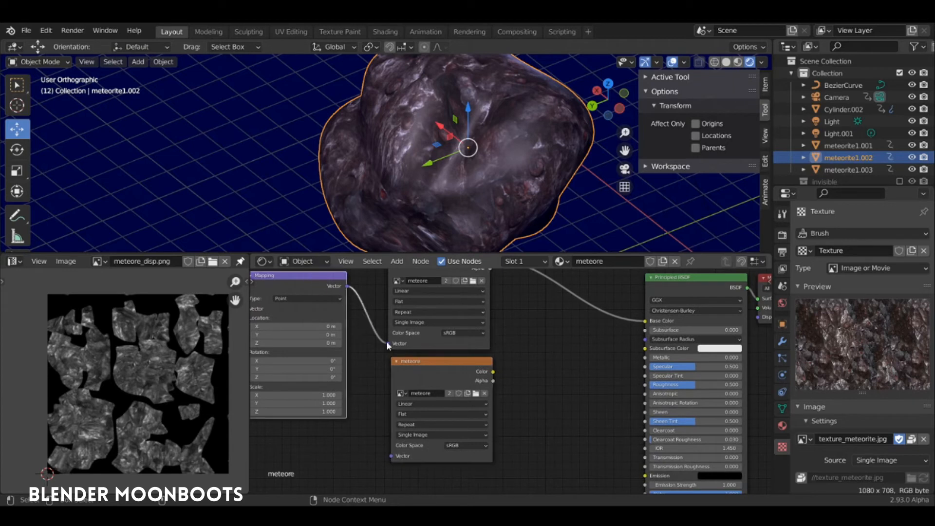
left_click(429, 368)
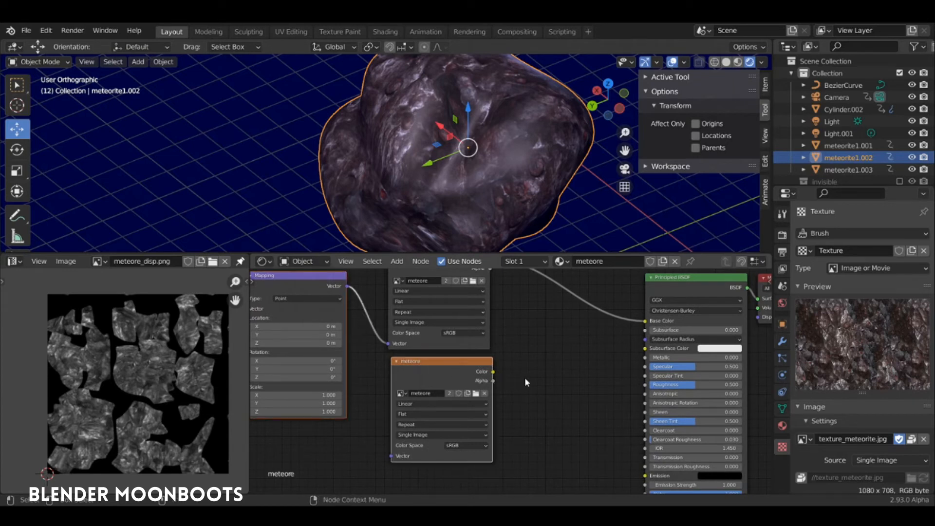
key("f")
- Add a Bump node between the duplicated Image Texture node and the Principled BSDF
middle_click_drag(525, 375, 498, 372)
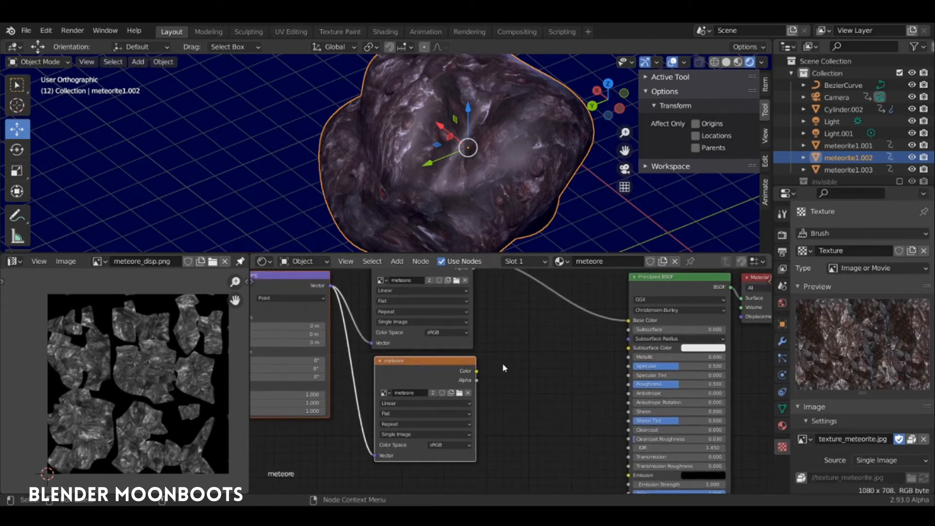
key("shift+a")
mouse_move(532, 416)
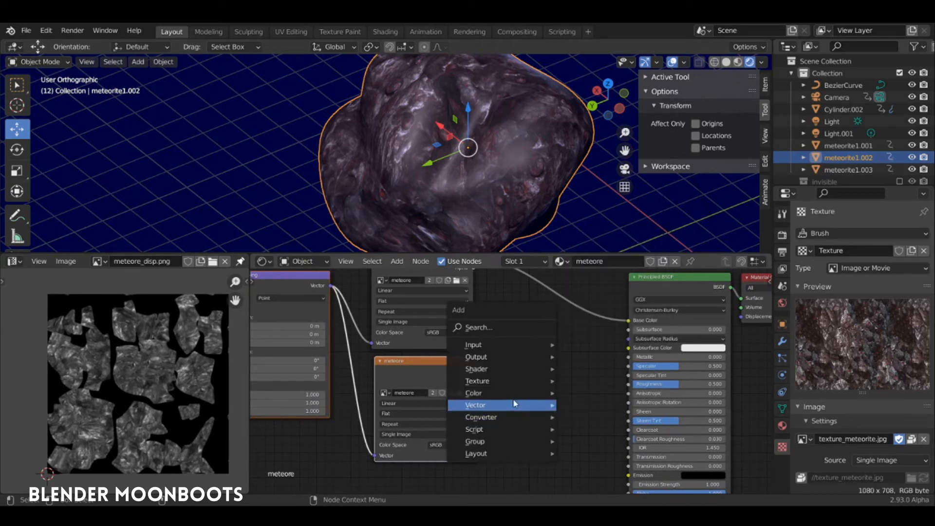
left_click(615, 301)
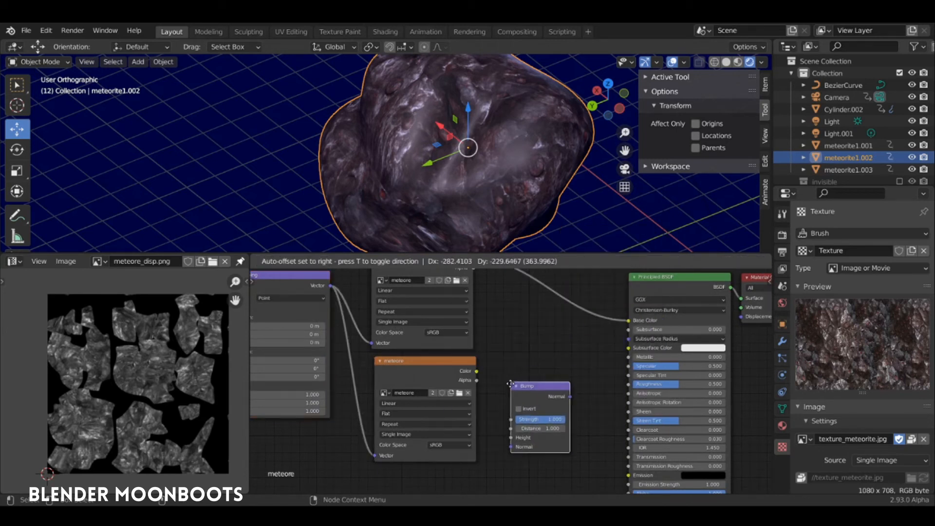
left_click(532, 395)
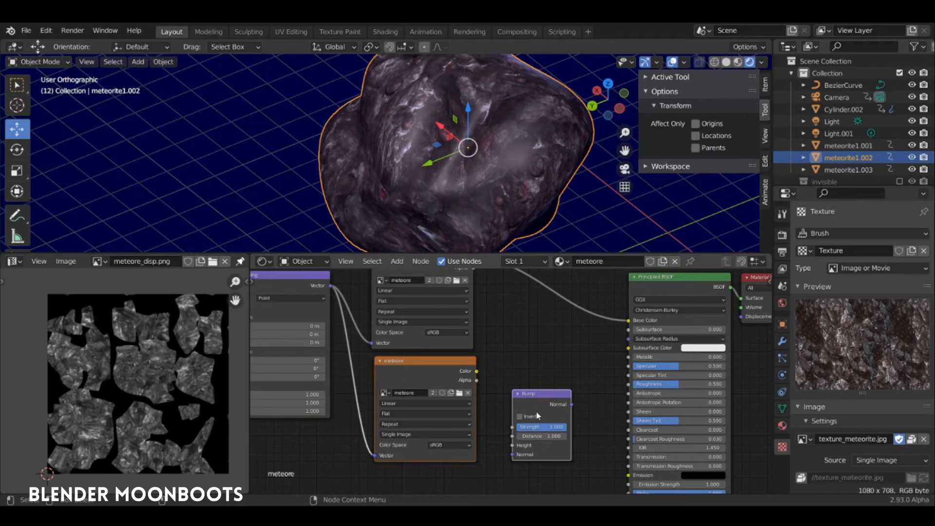
- Connect the duplicated texture's Alpha to the Bump node's Height, and the Bump's Normal to the Principled BSDF's Normal
left_click_drag(477, 380, 514, 445)
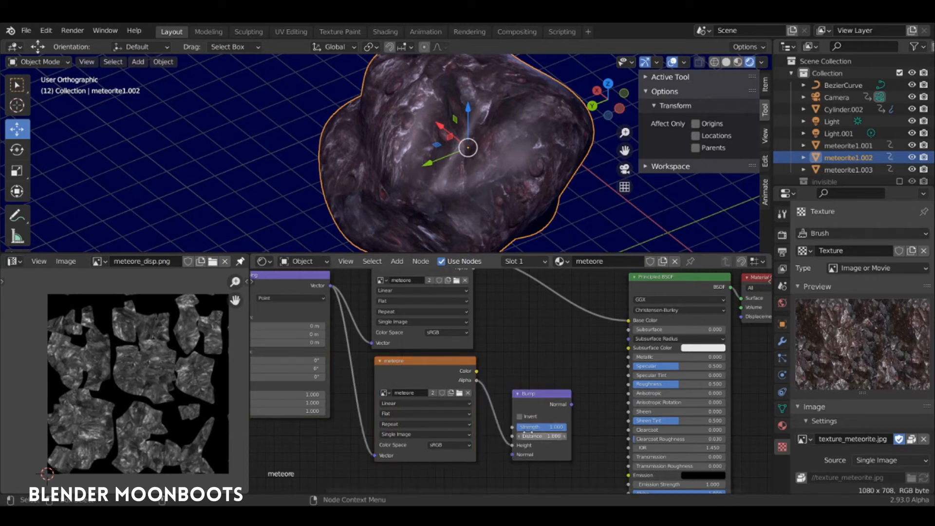
middle_click_drag(541, 402, 499, 348)
left_click_drag(520, 366, 587, 448)
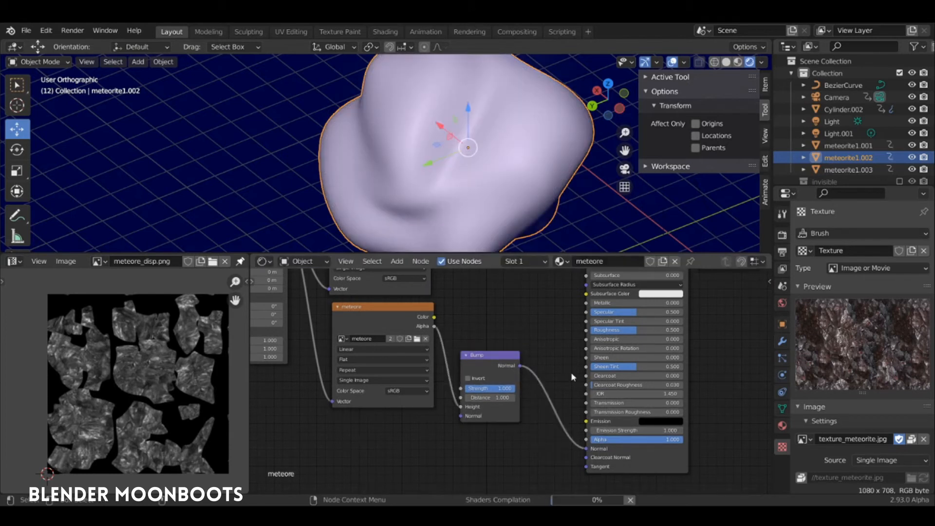
- Assign meteore_disp.png to the duplicated Image Texture node and set its color space to Non-Color
middle_click_drag(554, 314, 581, 334)
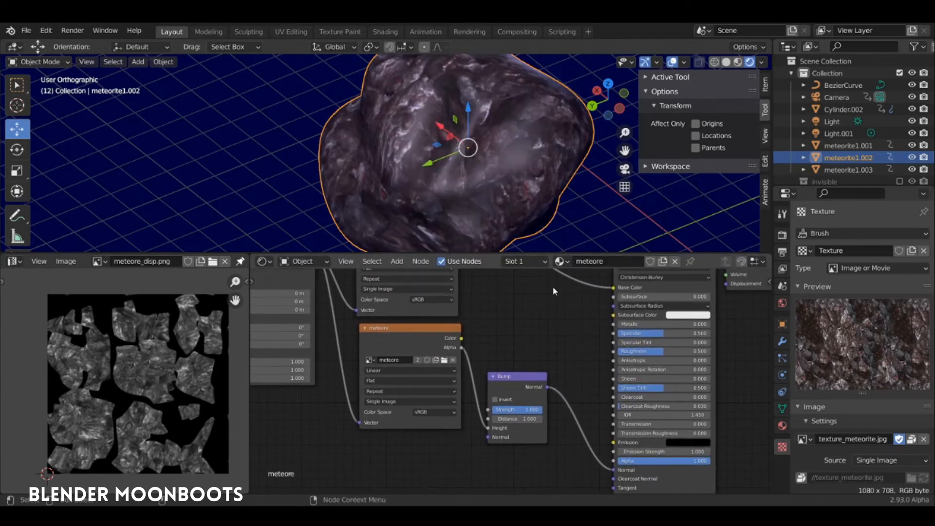
left_click(370, 360)
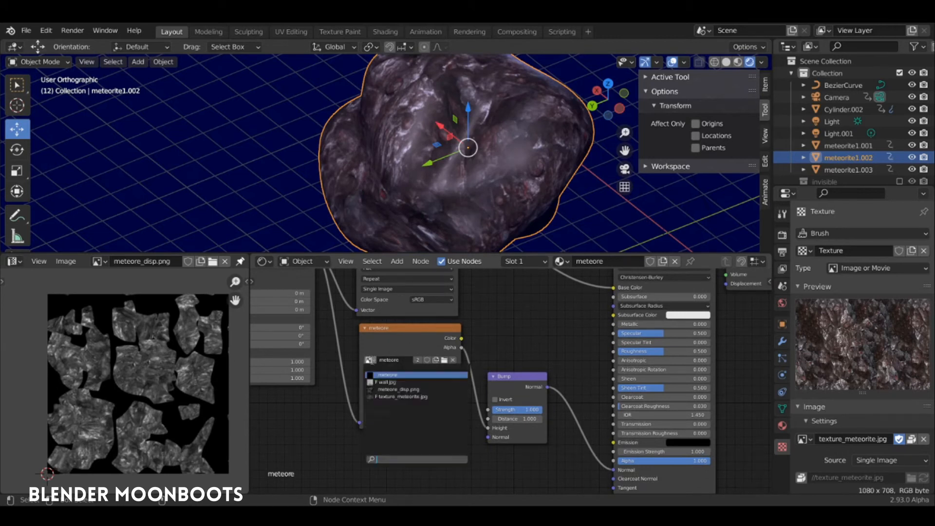
left_click(424, 389)
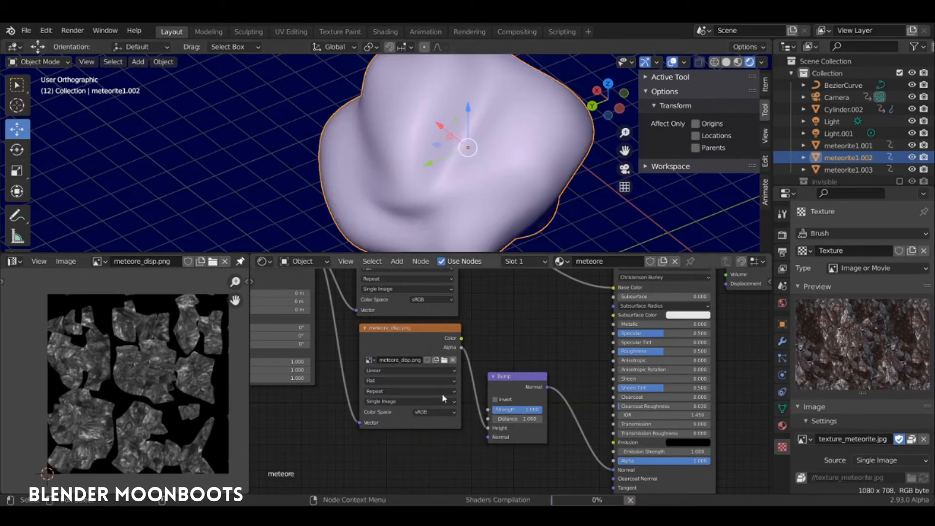
left_click(435, 413)
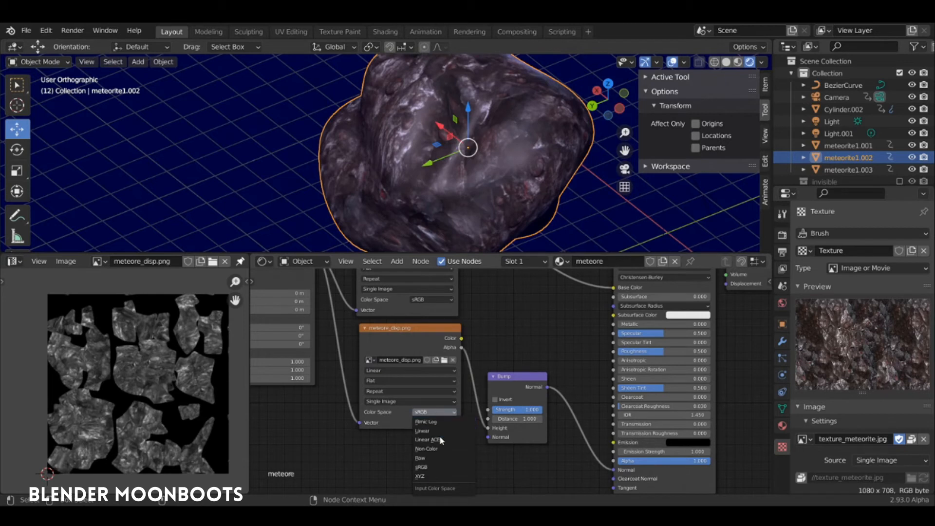
left_click(440, 449)
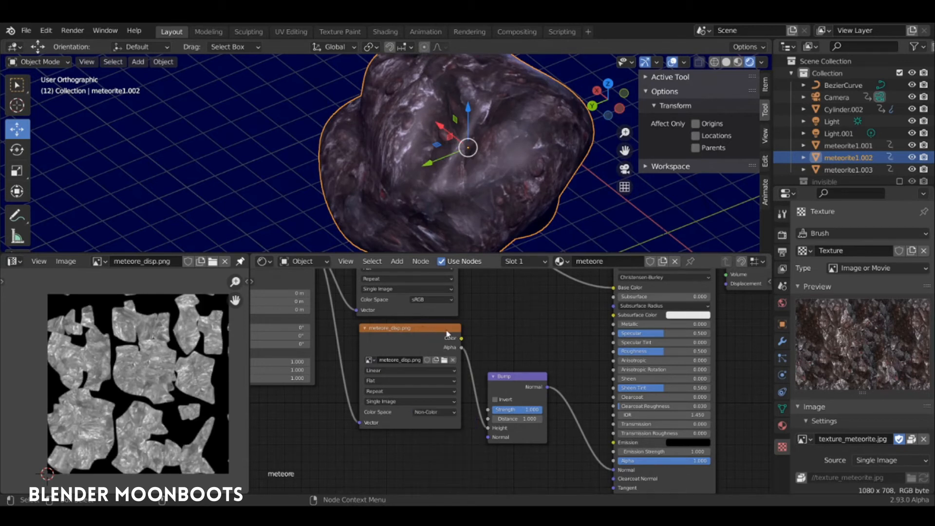
- Feed the displacement texture's Color output into the Bump node's Height and reduce the bump Strength to 0.400
left_click_drag(461, 340, 493, 430)
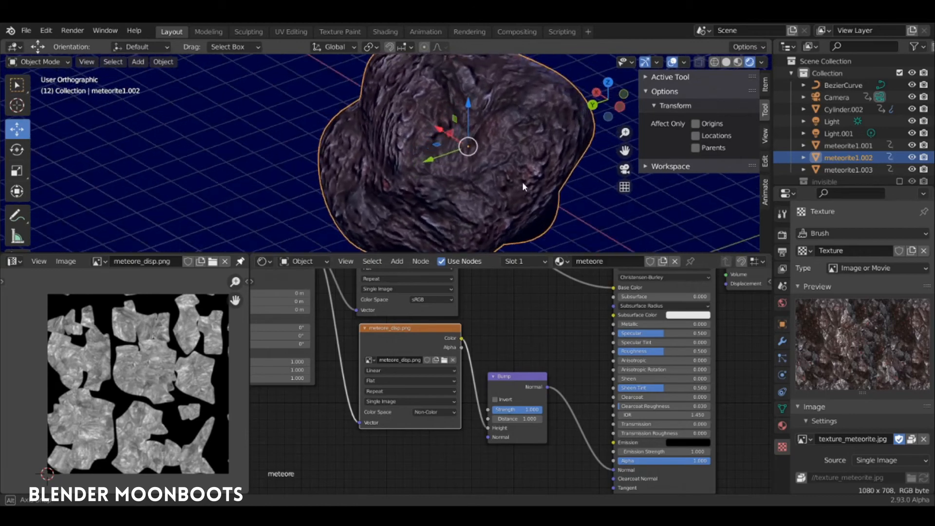
middle_click_drag(522, 182, 507, 201)
scroll(516, 190, "up", 4)
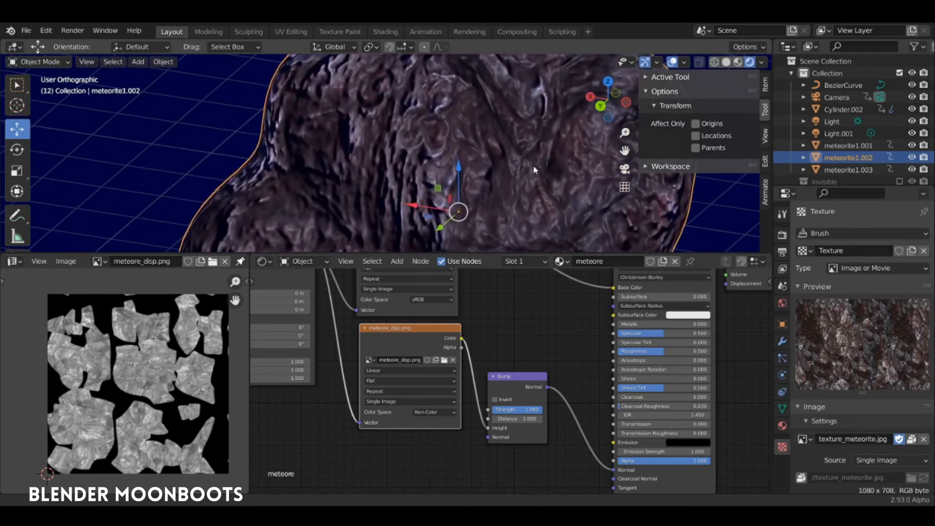
left_click_drag(507, 381, 535, 354)
left_click_drag(439, 324, 426, 332)
left_click_drag(560, 384, 530, 380)
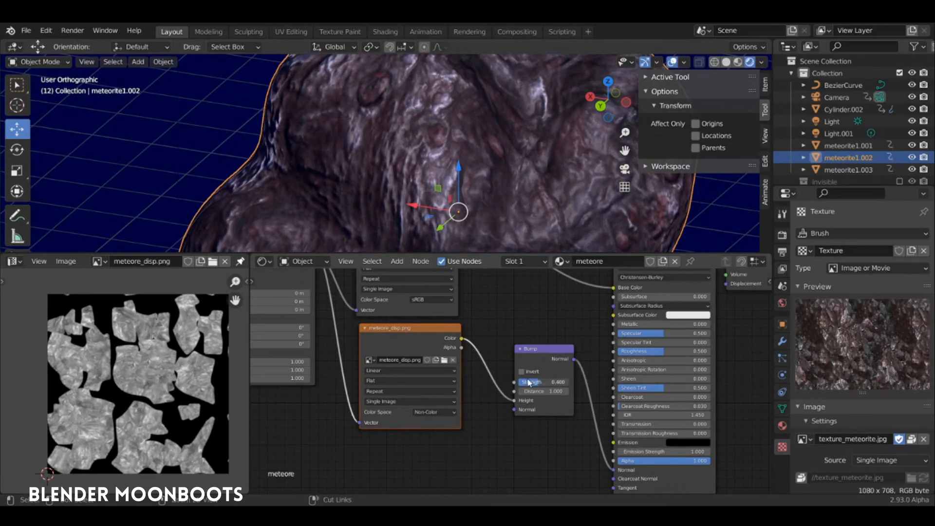
scroll(538, 229, "down", 5)
middle_click_drag(538, 229, 385, 224)
mouse_move(551, 194)
middle_mouse_down()
mouse_move(538, 170)
mouse_move(515, 183)
middle_mouse_up()
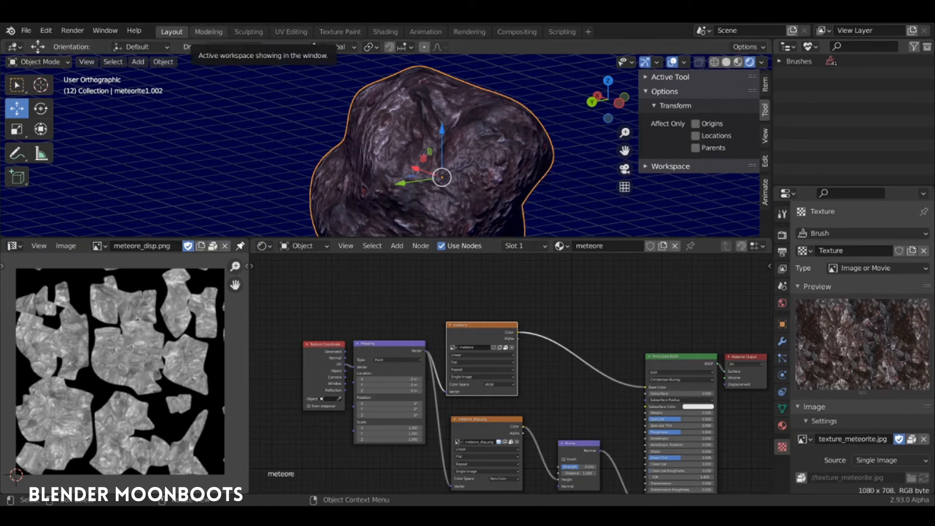
- Move the meteore_disp.png texture node and the Bump node lower to make room above them in the node tree
mouse_move(520, 164)
middle_mouse_down()
mouse_move(539, 160)
mouse_move(525, 170)
middle_mouse_up()
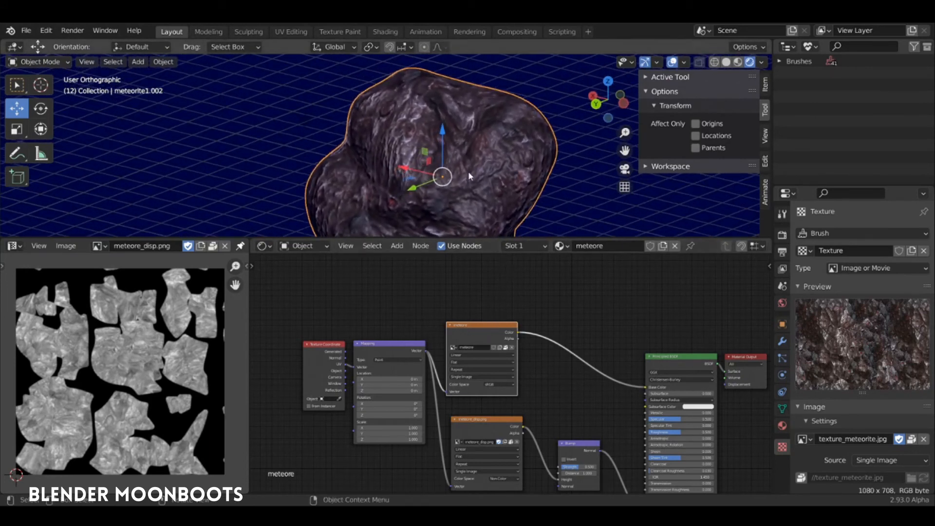
middle_click_drag(548, 320, 479, 244)
left_click_drag(430, 342, 426, 390)
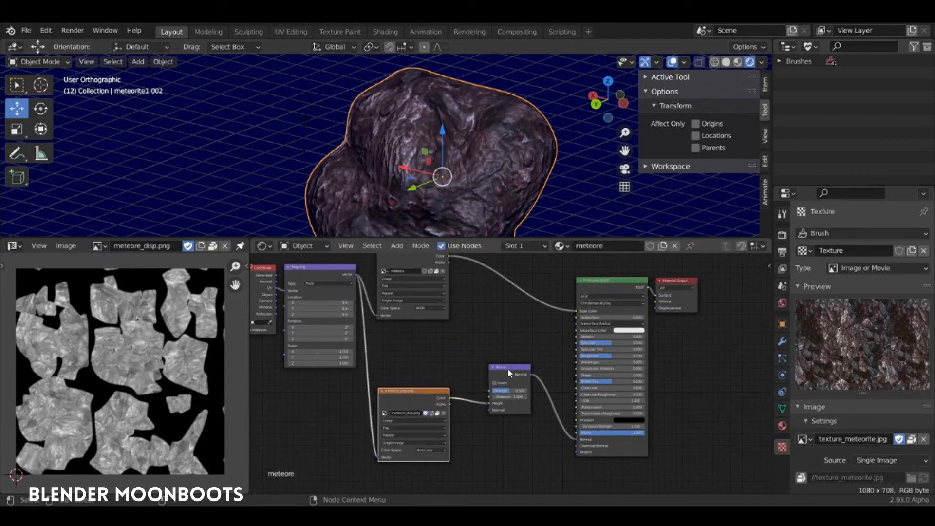
left_click_drag(507, 368, 511, 422)
scroll(428, 385, "up", 2)
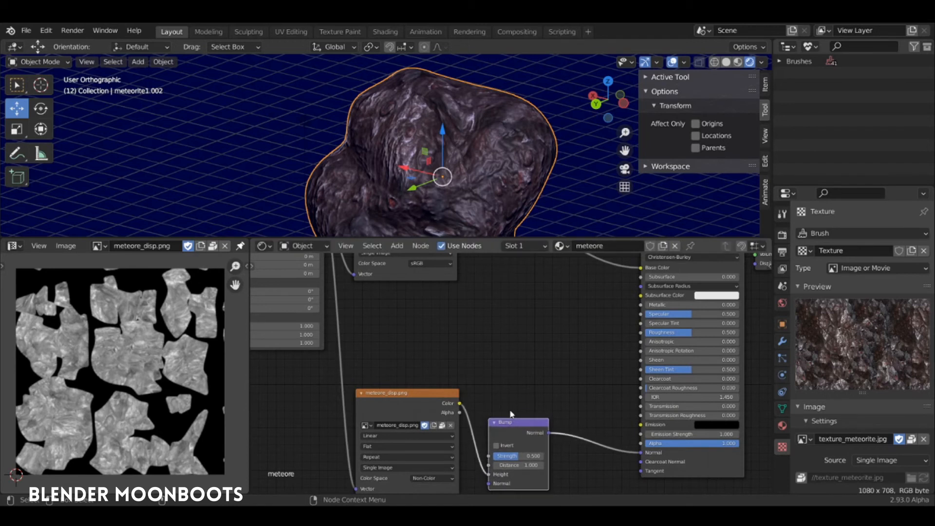
- Add a ColorRamp node between the displacement texture's Color output and the Principled BSDF's Specular input
key("shift+a")
mouse_move(514, 338)
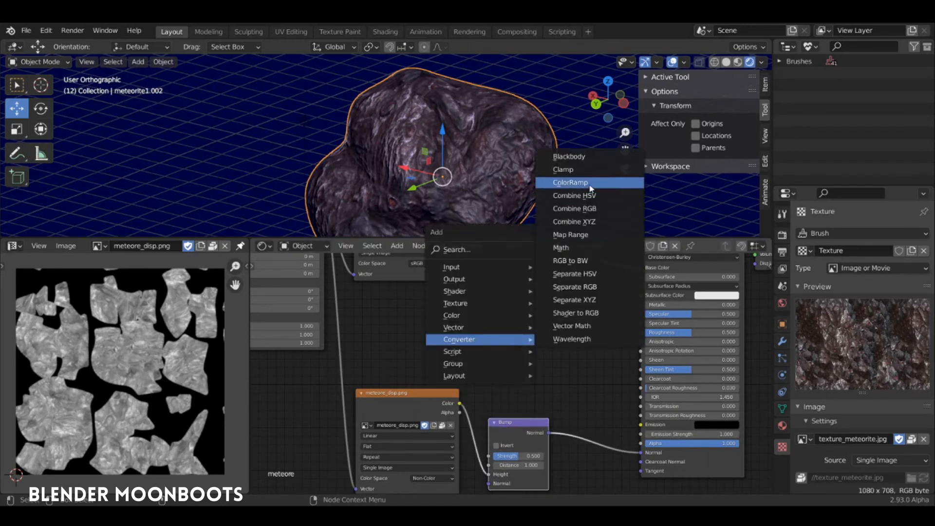
left_click(590, 189)
left_click(507, 336)
left_click_drag(460, 403, 478, 398)
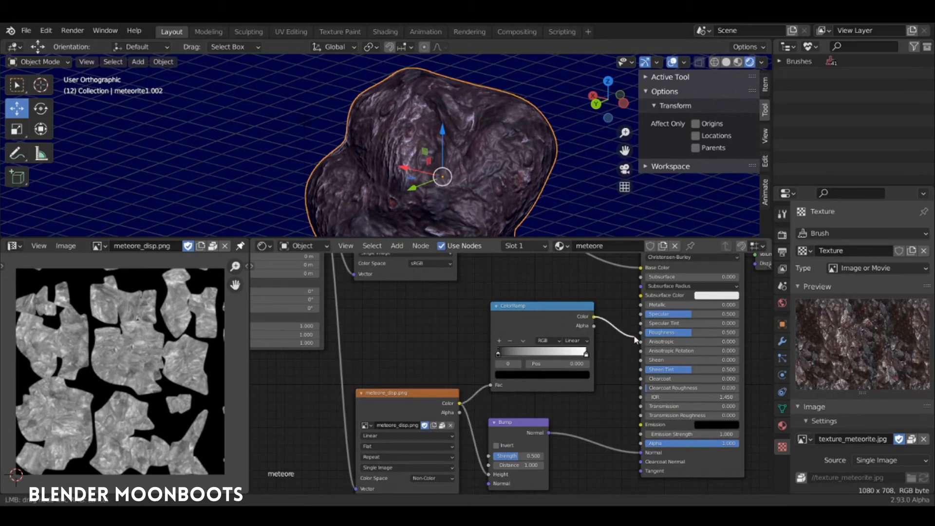
left_click_drag(643, 313, 642, 314)
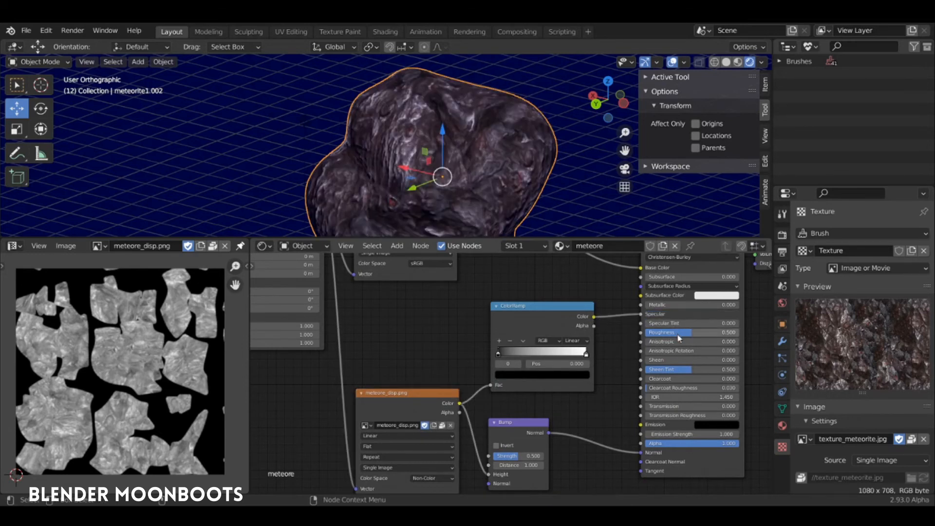
- Tighten the ColorRamp contrast by moving the black stop to 0.319 and the white stop to about 0.623
mouse_move(584, 356)
left_mouse_down()
mouse_move(560, 354)
mouse_move(568, 355)
left_mouse_up()
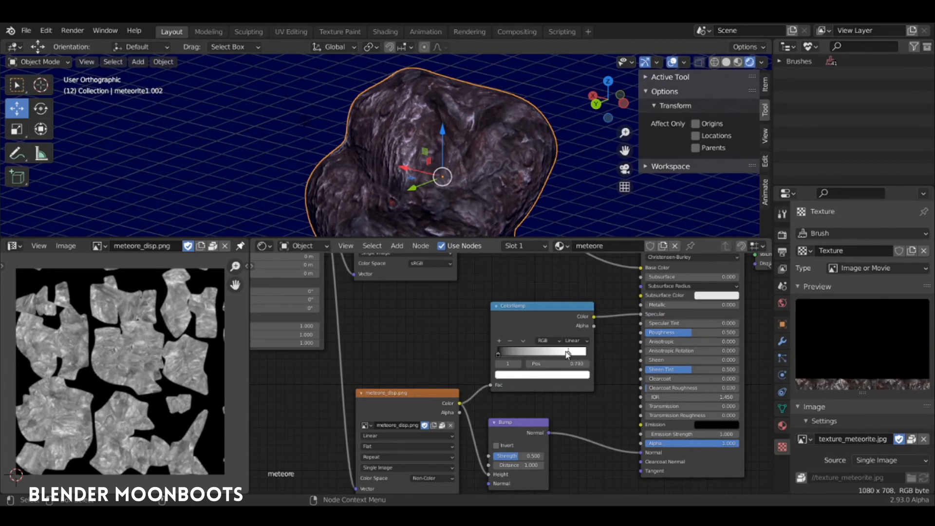
left_click_drag(498, 354, 555, 356)
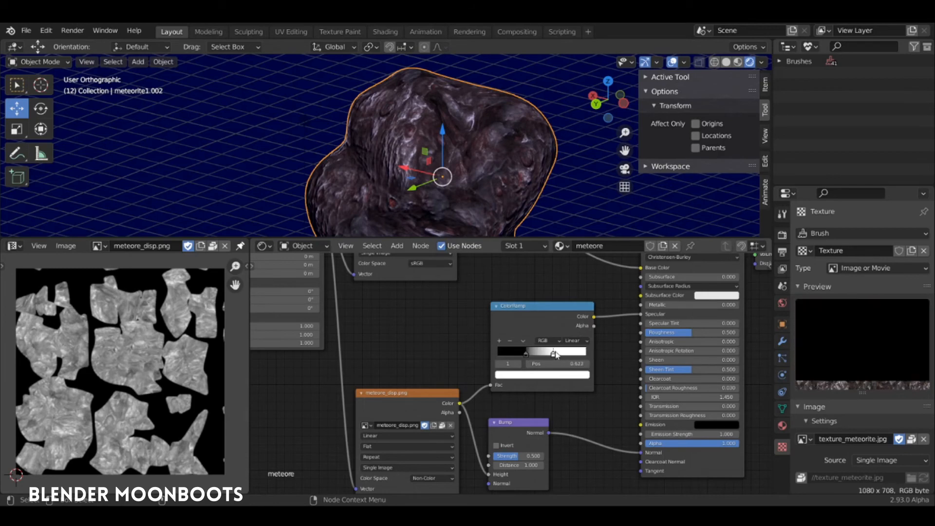
middle_click_drag(517, 167, 502, 215)
left_click(525, 352)
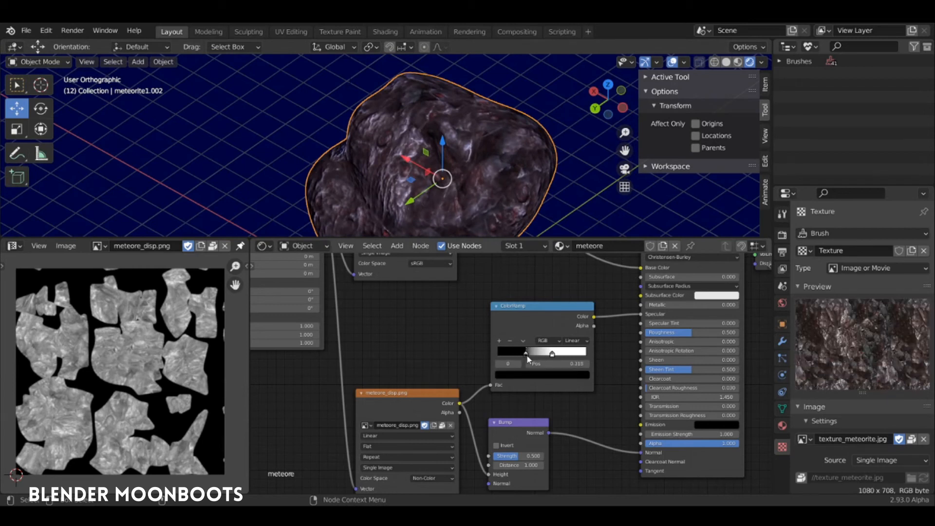
mouse_move(680, 336)
left_mouse_down()
mouse_move(714, 335)
mouse_move(679, 336)
left_mouse_up()
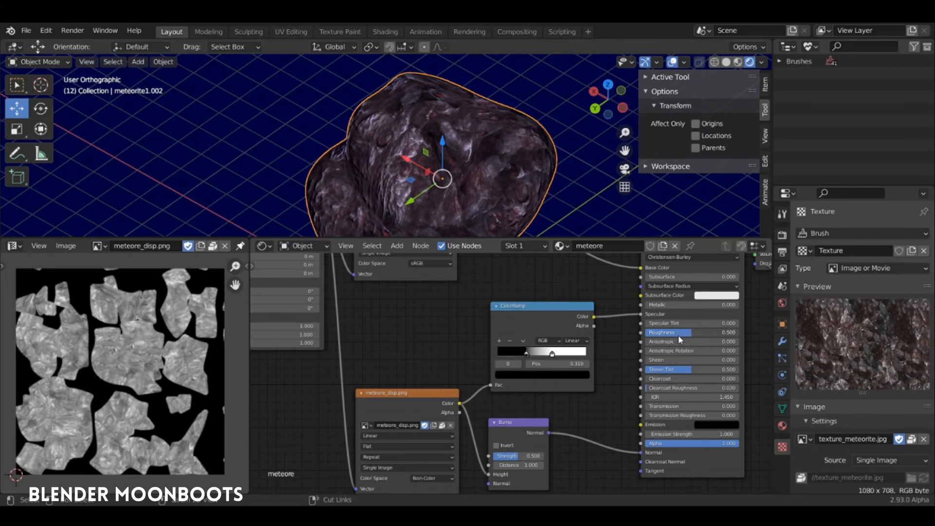
middle_click_drag(555, 195, 438, 205)
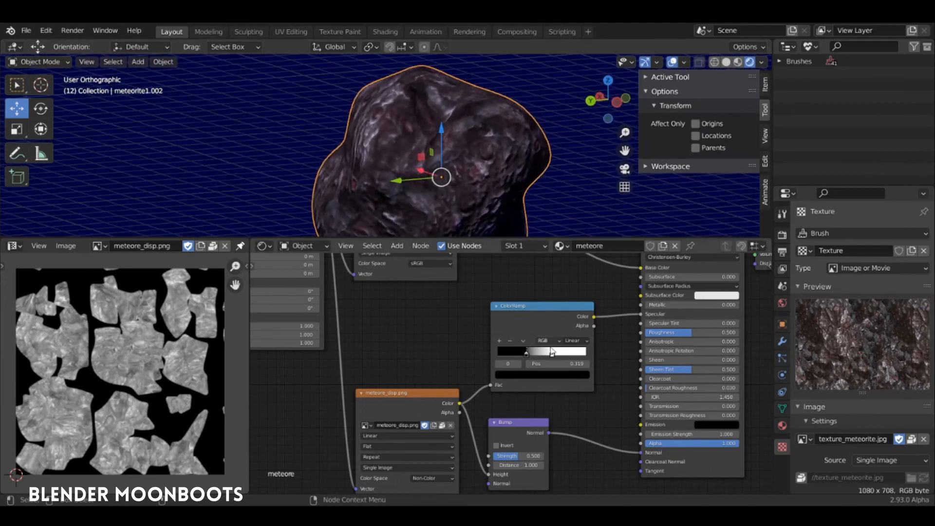
- Cut the link from the ColorRamp to Specular and reconnect it to compare the meteorite's highlights
right_click_drag(614, 295, 622, 315, "ctrl")
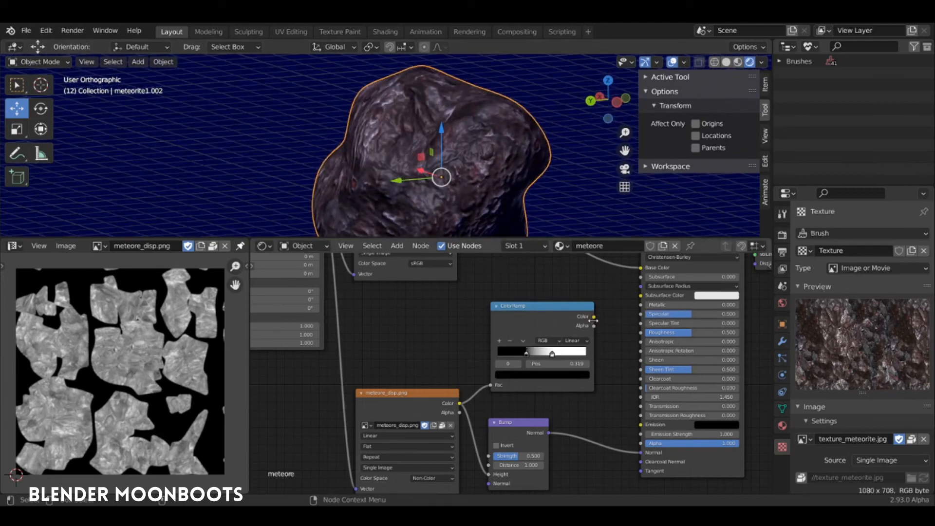
left_click_drag(644, 319, 641, 314)
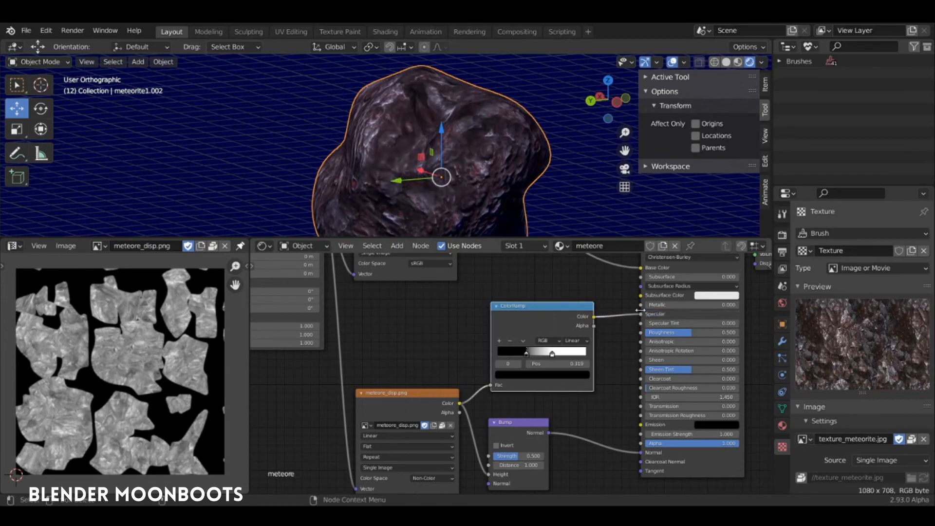
middle_click_drag(560, 210, 526, 235)
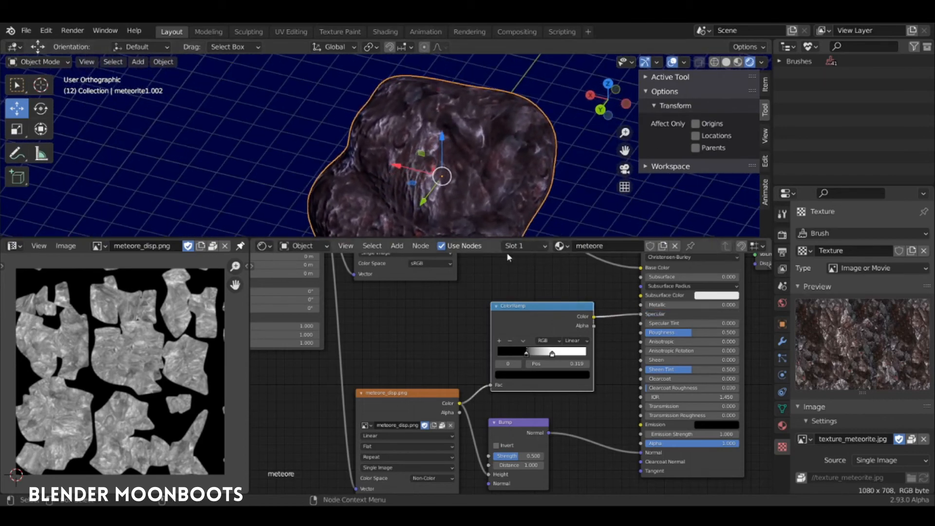
- Insert a Hue/Saturation node on the link between the meteore color texture and the Principled BSDF's Base Color
middle_click_drag(472, 293, 471, 436)
left_click_drag(406, 324, 399, 310)
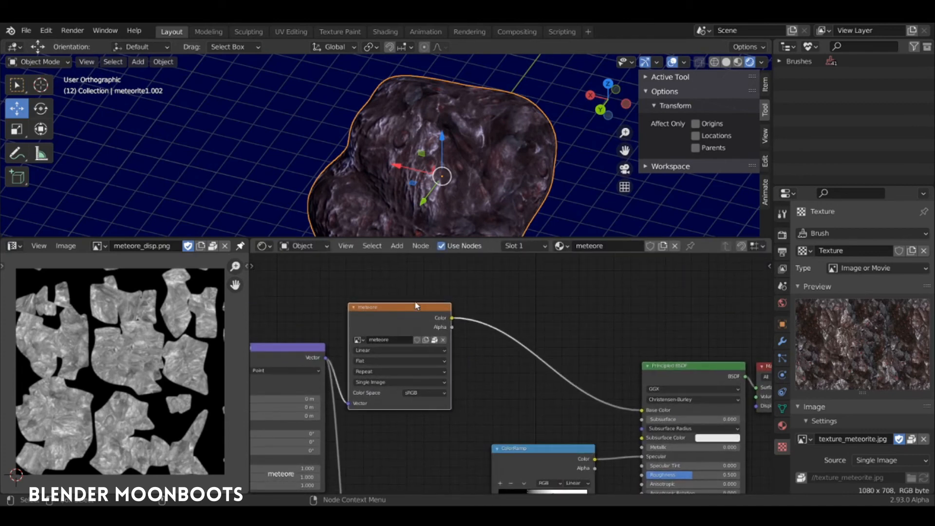
middle_click_drag(480, 151, 485, 172)
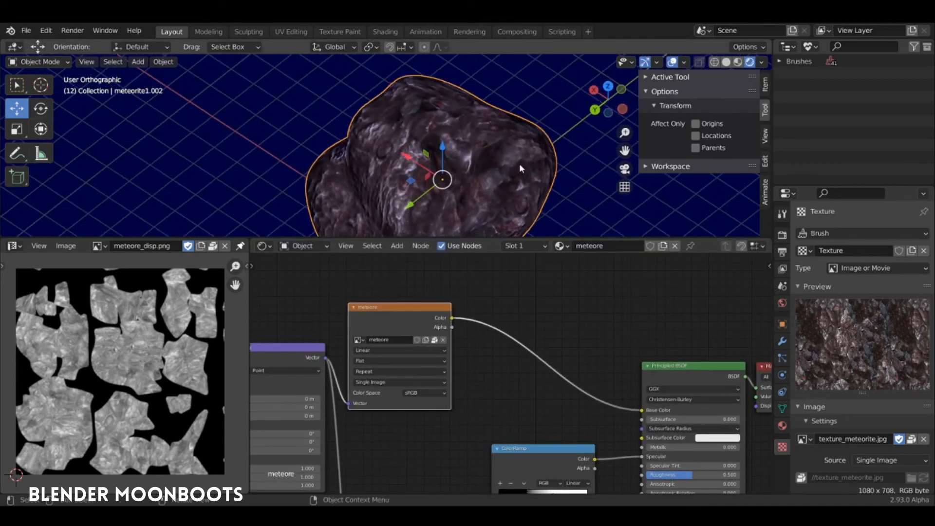
key("shift+a")
mouse_move(576, 287)
mouse_move(532, 258)
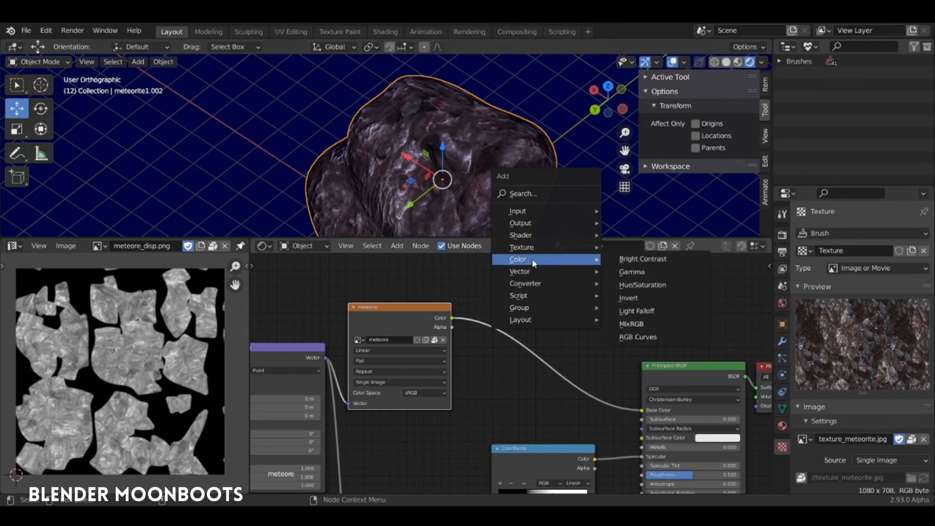
left_click(669, 286)
left_click(547, 317)
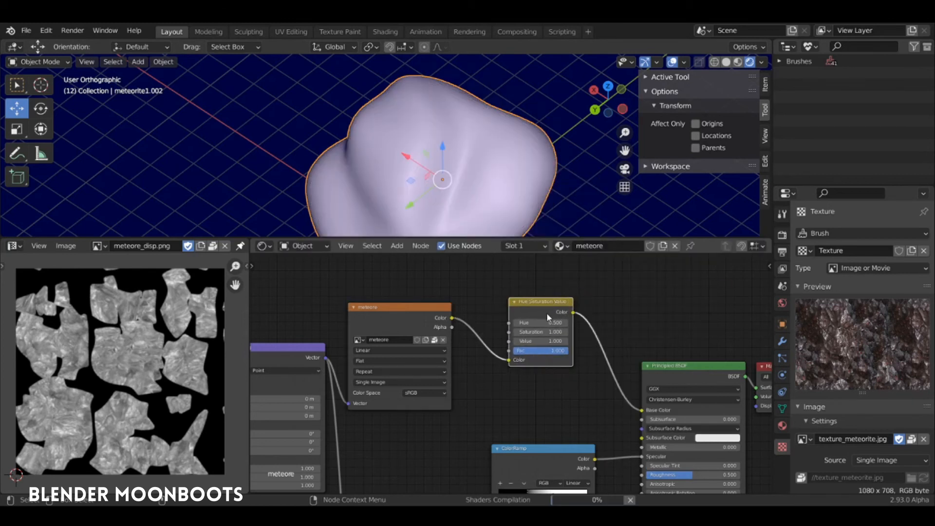
- Set the Hue Saturation Value node's Hue to 0.424 and Saturation to 0.492, and check the meteorite in an enlarged viewport
left_click_drag(565, 323, 521, 335)
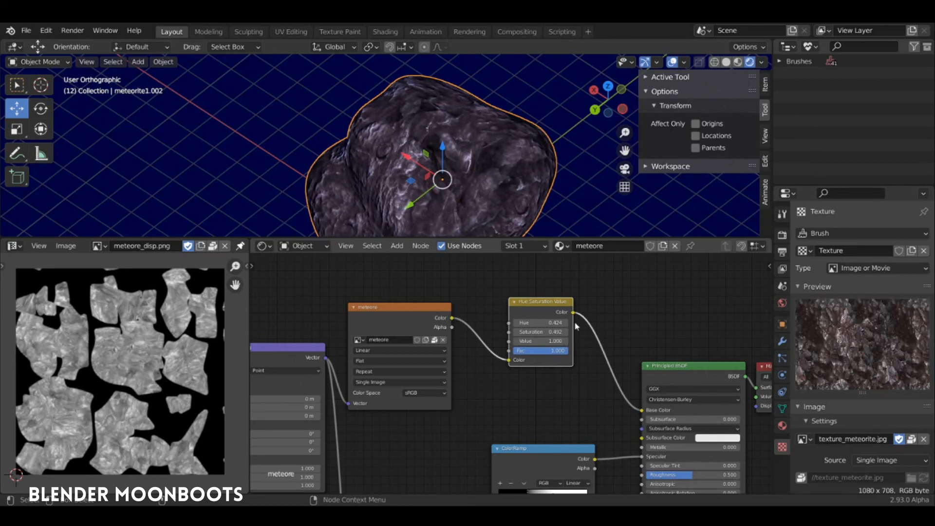
middle_click_drag(560, 215, 507, 187)
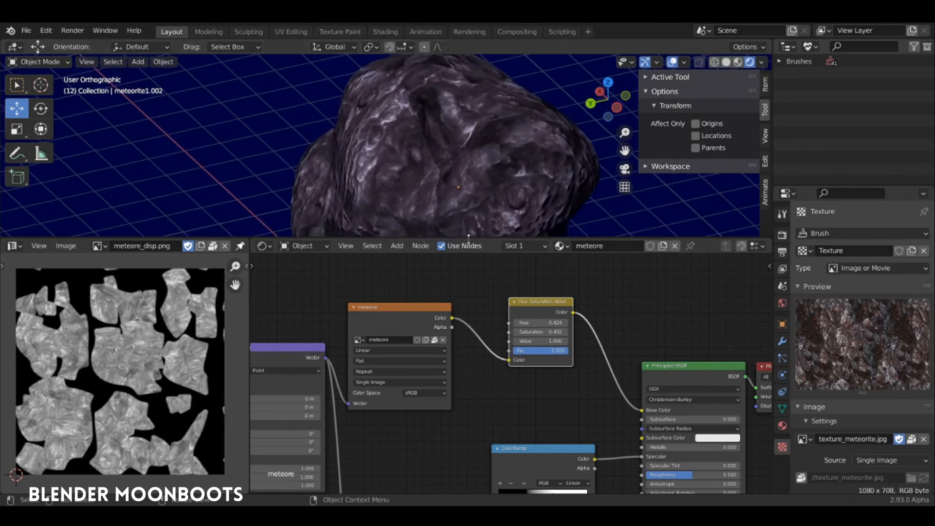
left_click_drag(474, 240, 475, 393)
middle_click_drag(475, 393, 481, 257)
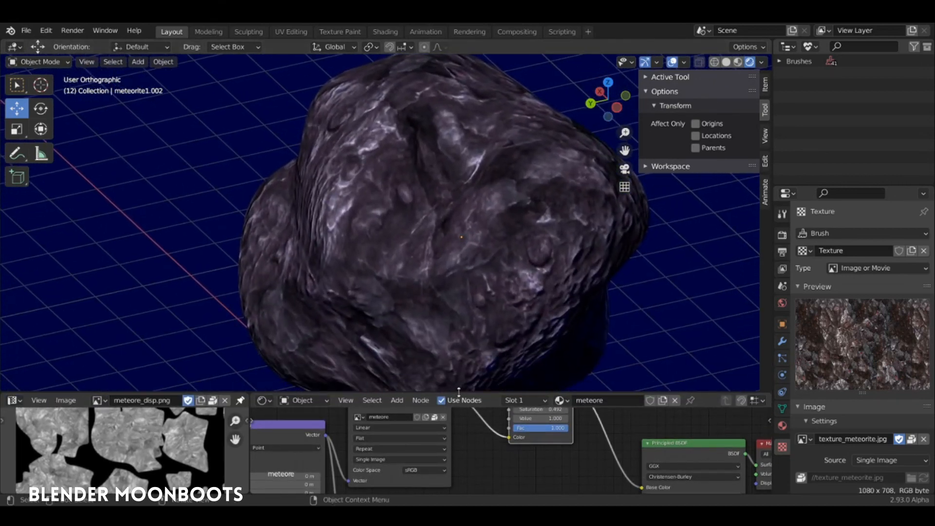
left_click_drag(462, 389, 491, 260)
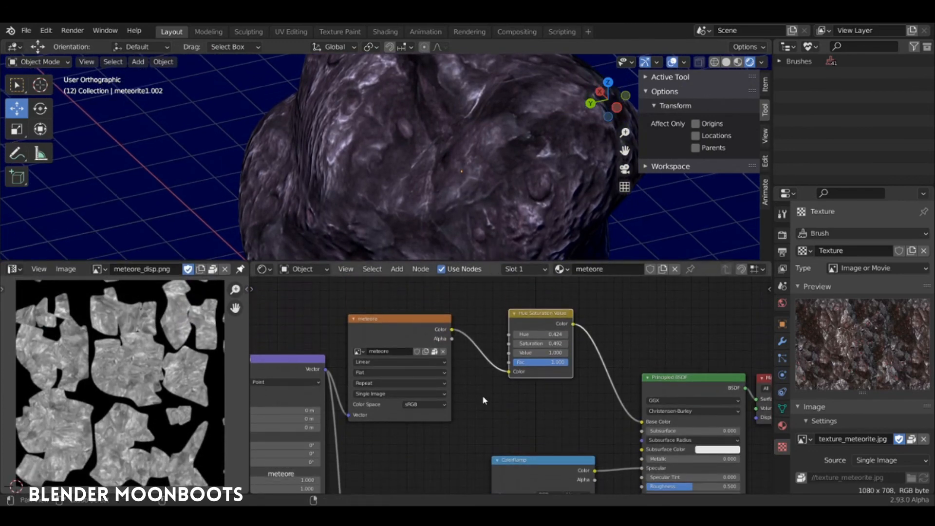
- Rearrange the displacement texture, ColorRamp and Bump nodes into a compact layout beside the Principled BSDF
middle_click_drag(480, 410, 465, 305)
left_click_drag(507, 352, 505, 370)
left_click_drag(414, 439, 413, 368)
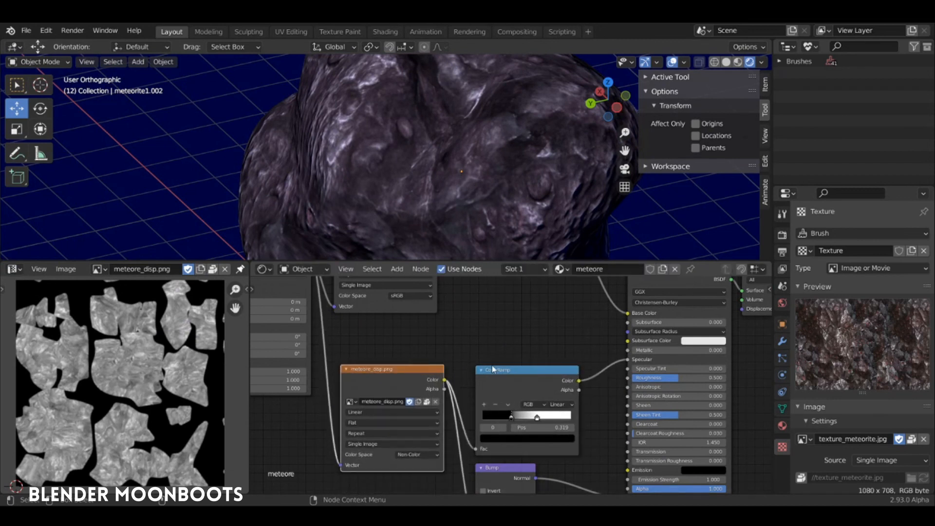
left_click_drag(505, 385, 500, 344)
left_click_drag(496, 477, 491, 432)
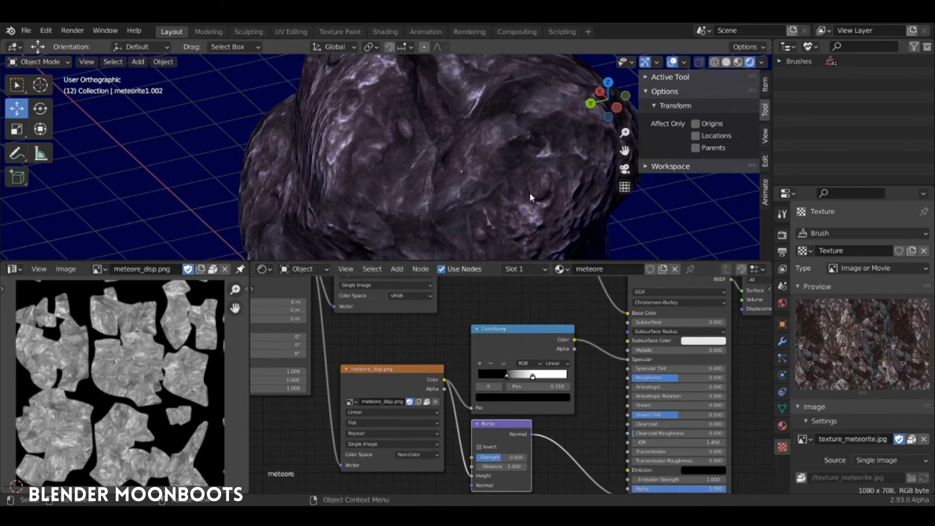
middle_click_drag(517, 192, 506, 220)
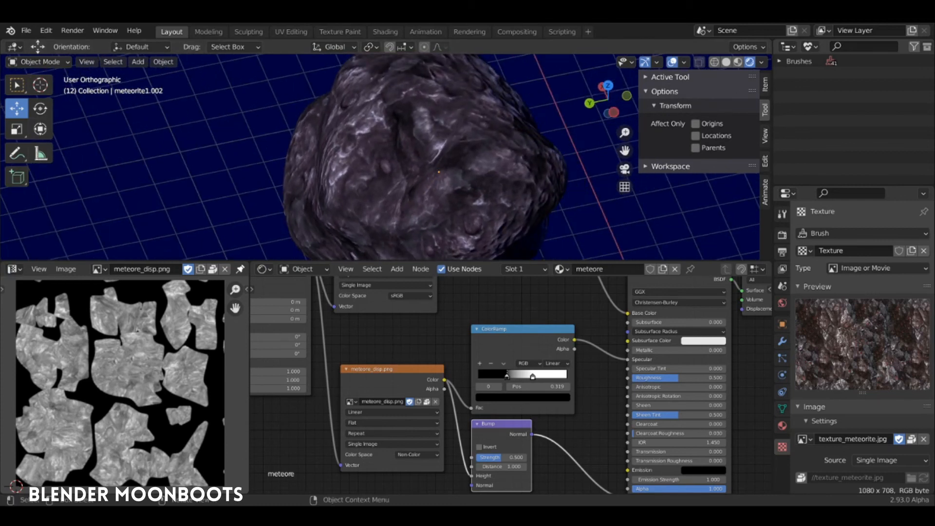
- Pack all external files into the .blend file
left_click(25, 31)
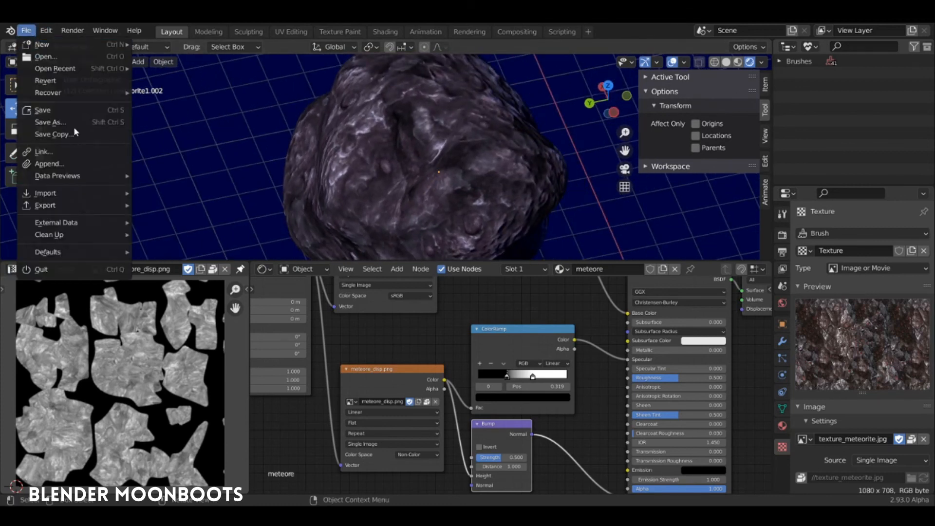
mouse_move(87, 224)
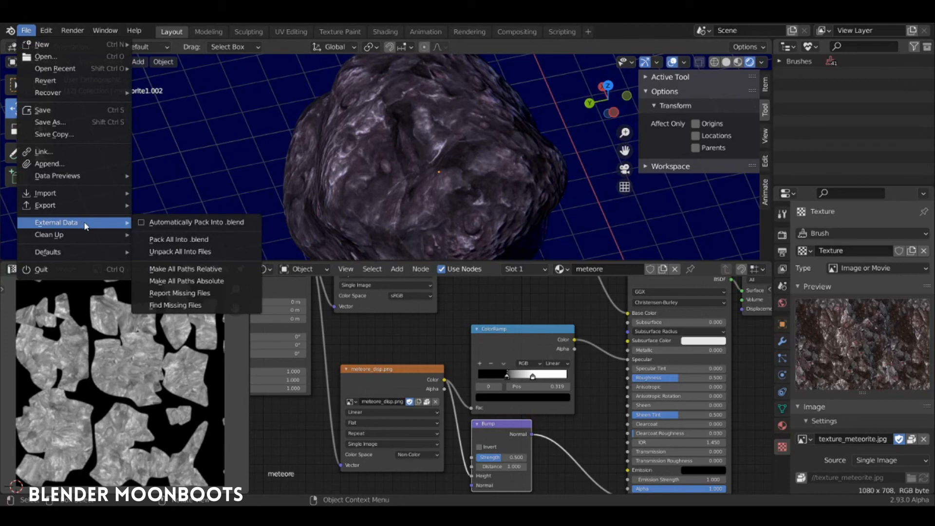
left_click(194, 240)
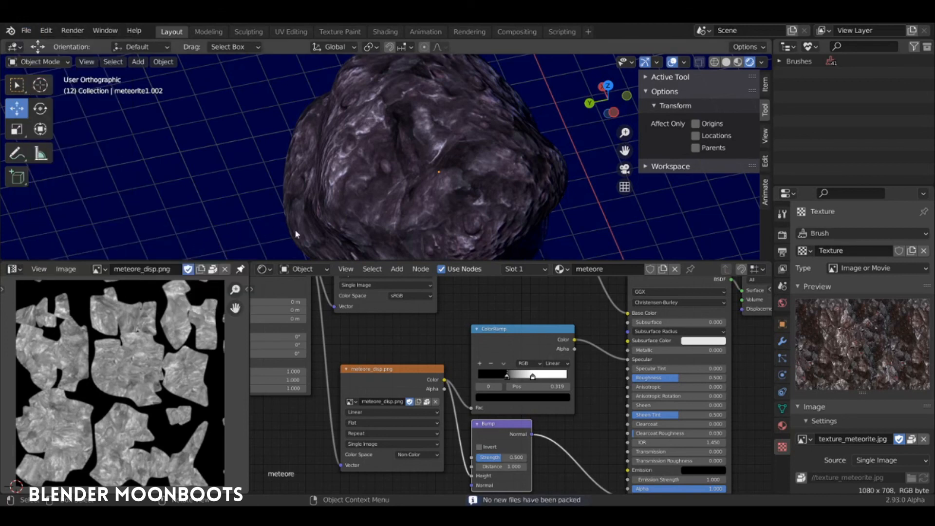
middle_click_drag(424, 160, 455, 165)
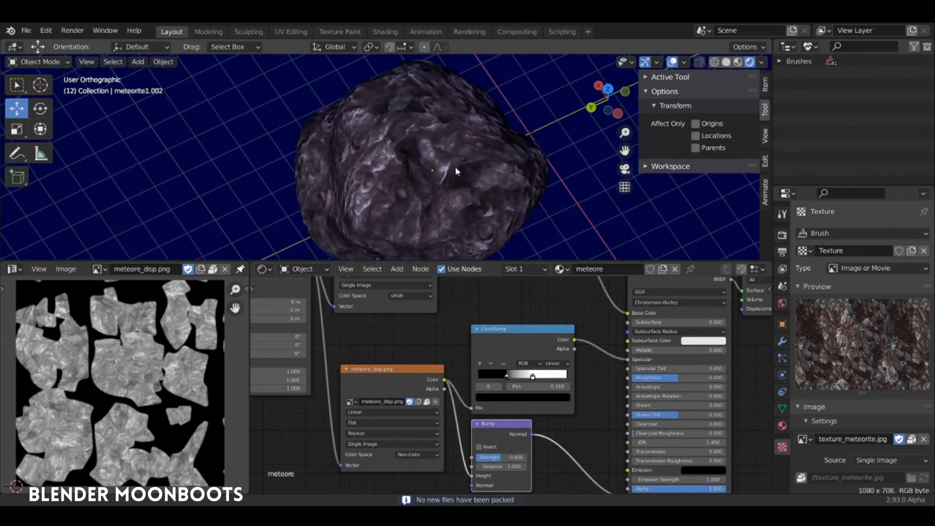
scroll(456, 171, "up", 2)
left_click(66, 269)
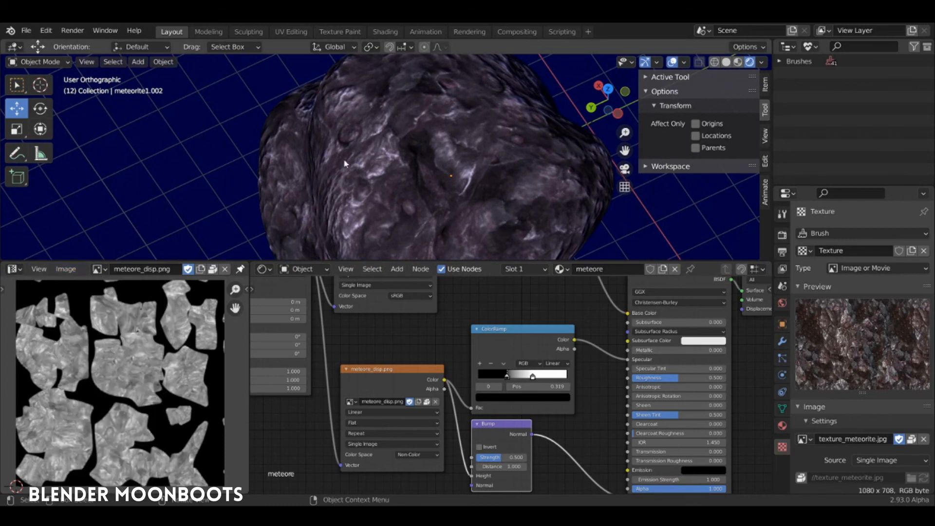
middle_click_drag(345, 162, 387, 200)
scroll(425, 158, "down", 3)
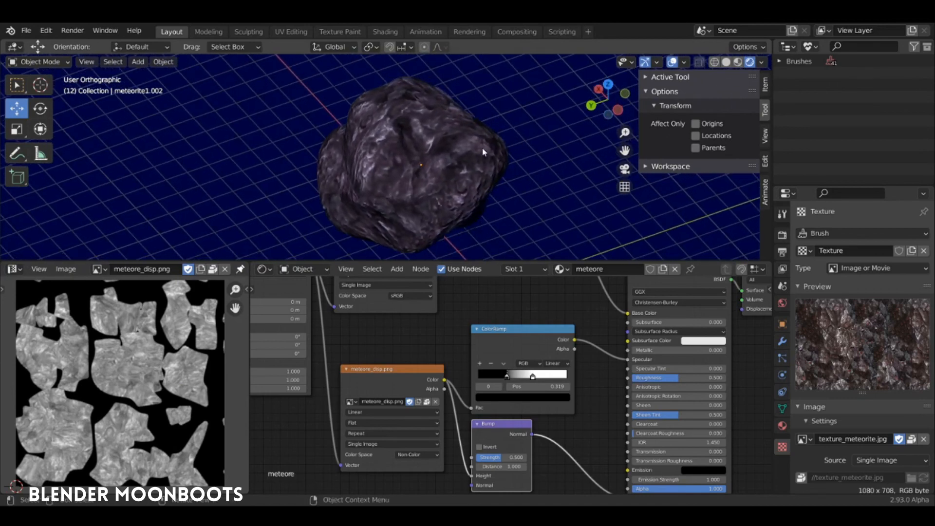